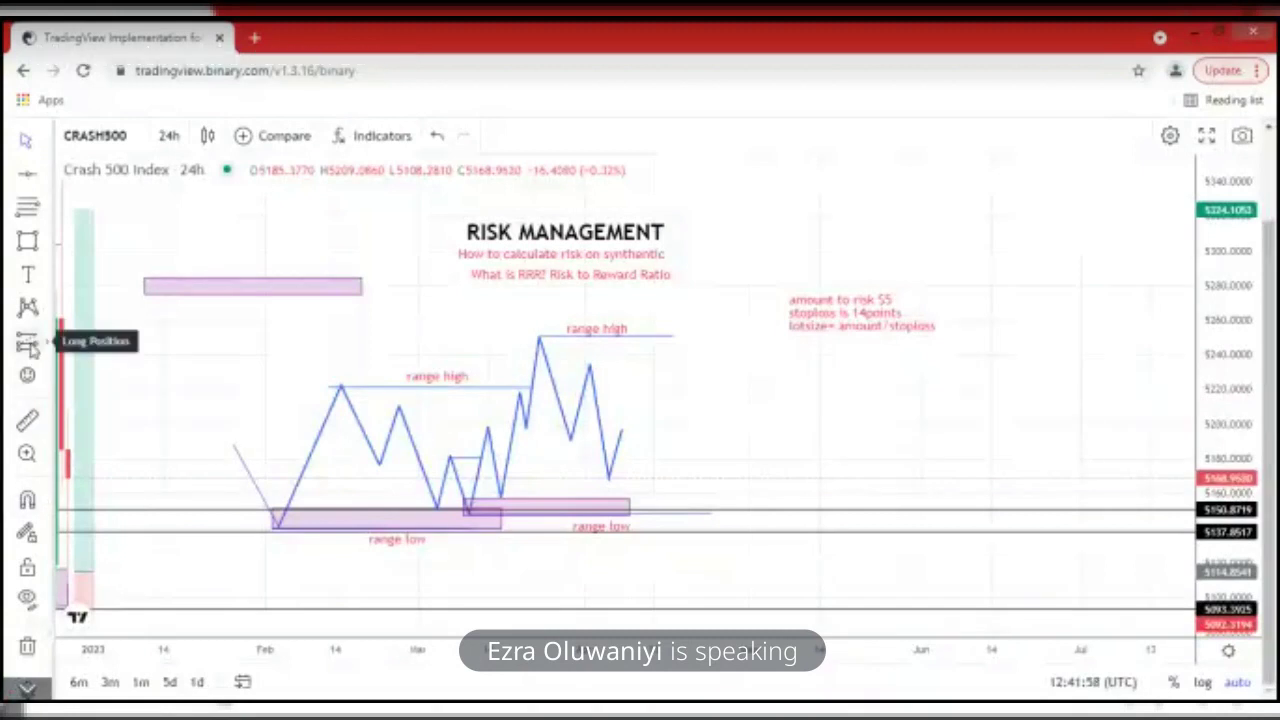
# Place a long position at the zone and raise its target to about 4.61 reward-to-risk.
pyautogui.click(28, 343)
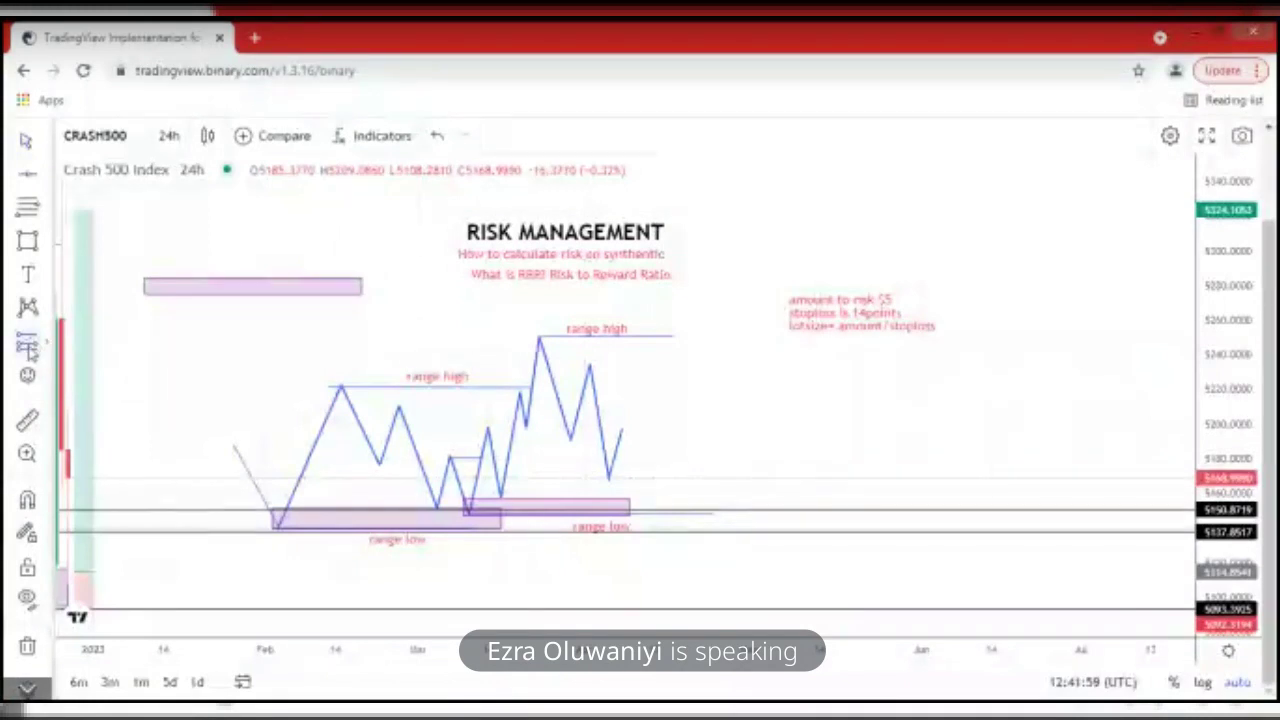
pyautogui.click(433, 510)
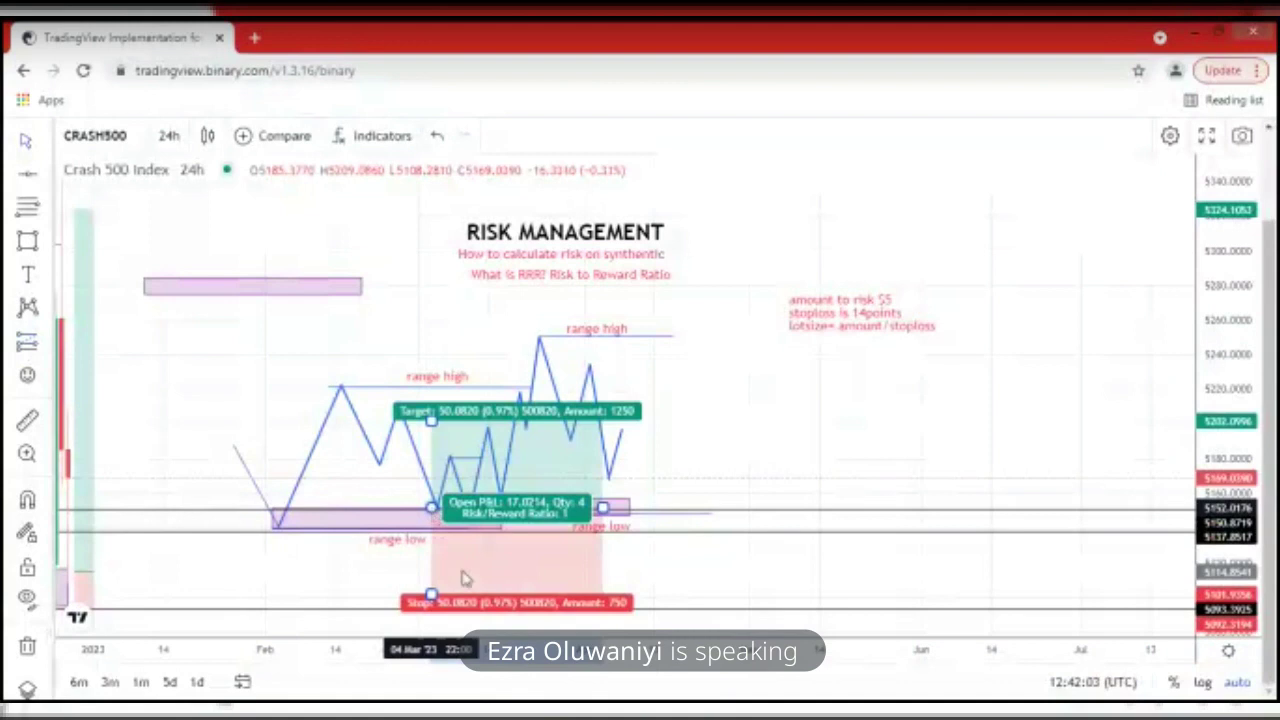
pyautogui.click(435, 556)
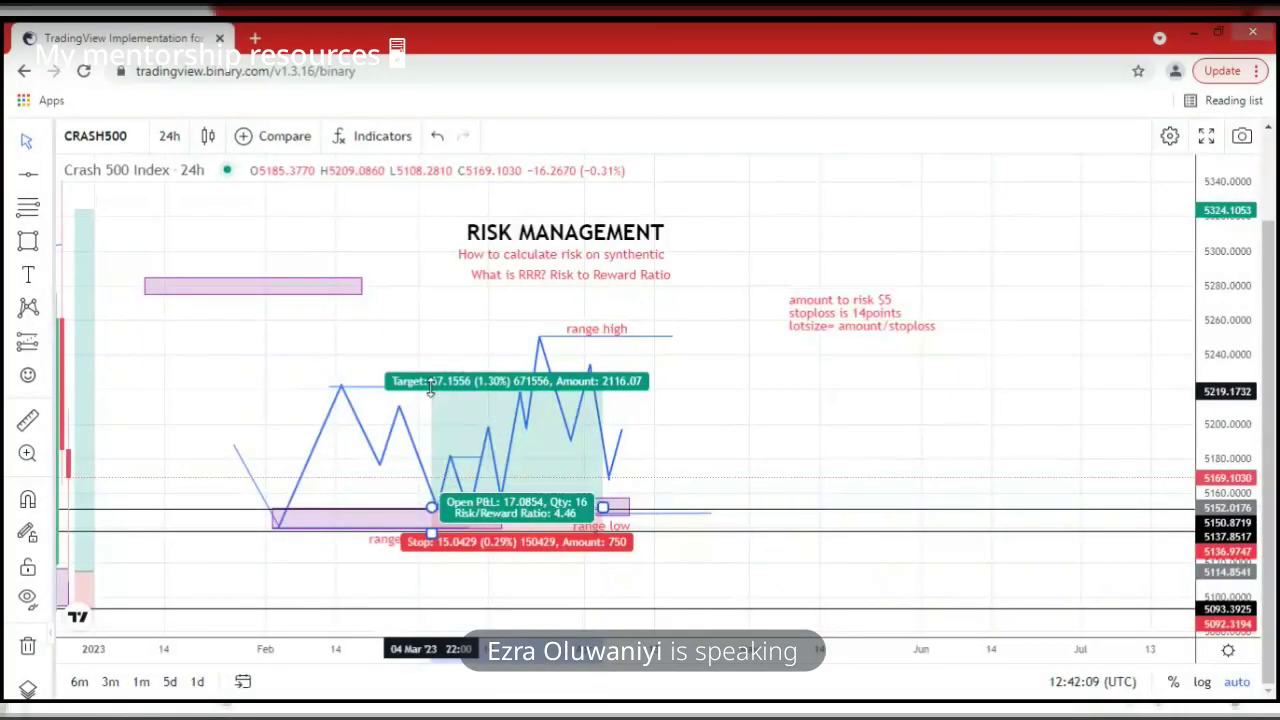
pyautogui.moveTo(431, 391); pyautogui.dragTo(431, 389)
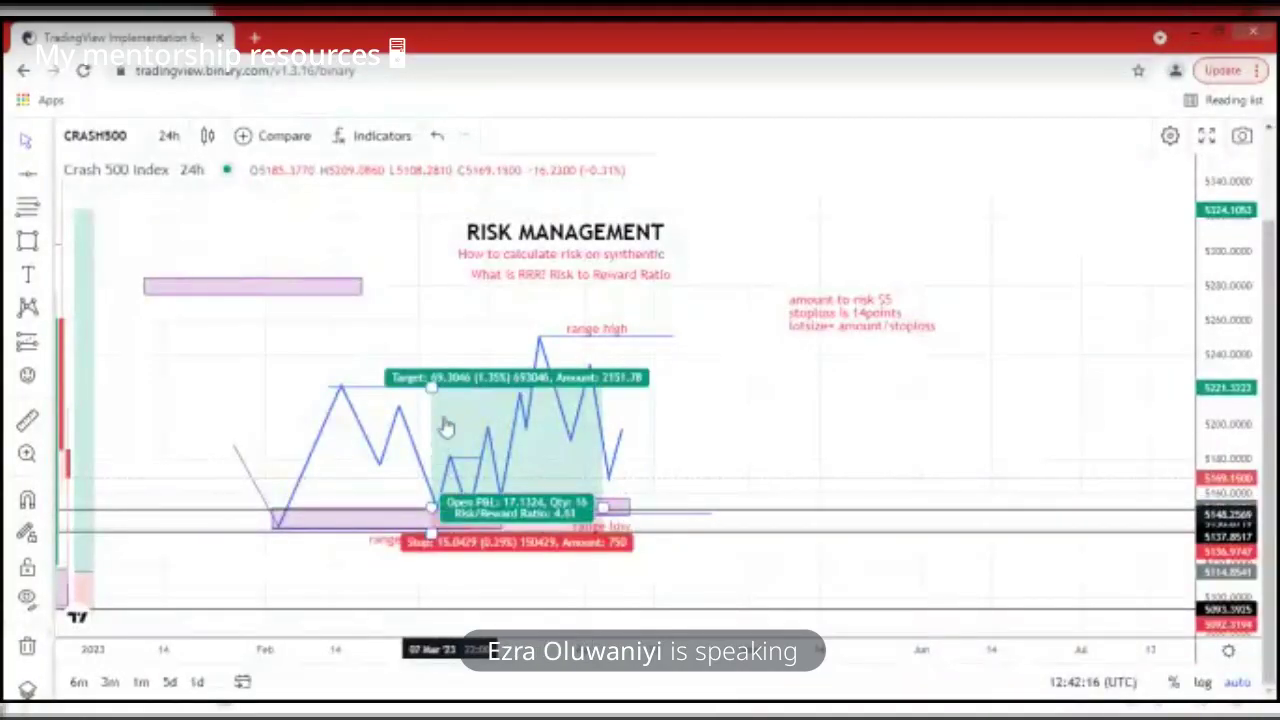
# Delete the long-position drawing and bring up the chart interval list.
pyautogui.click(598, 488)
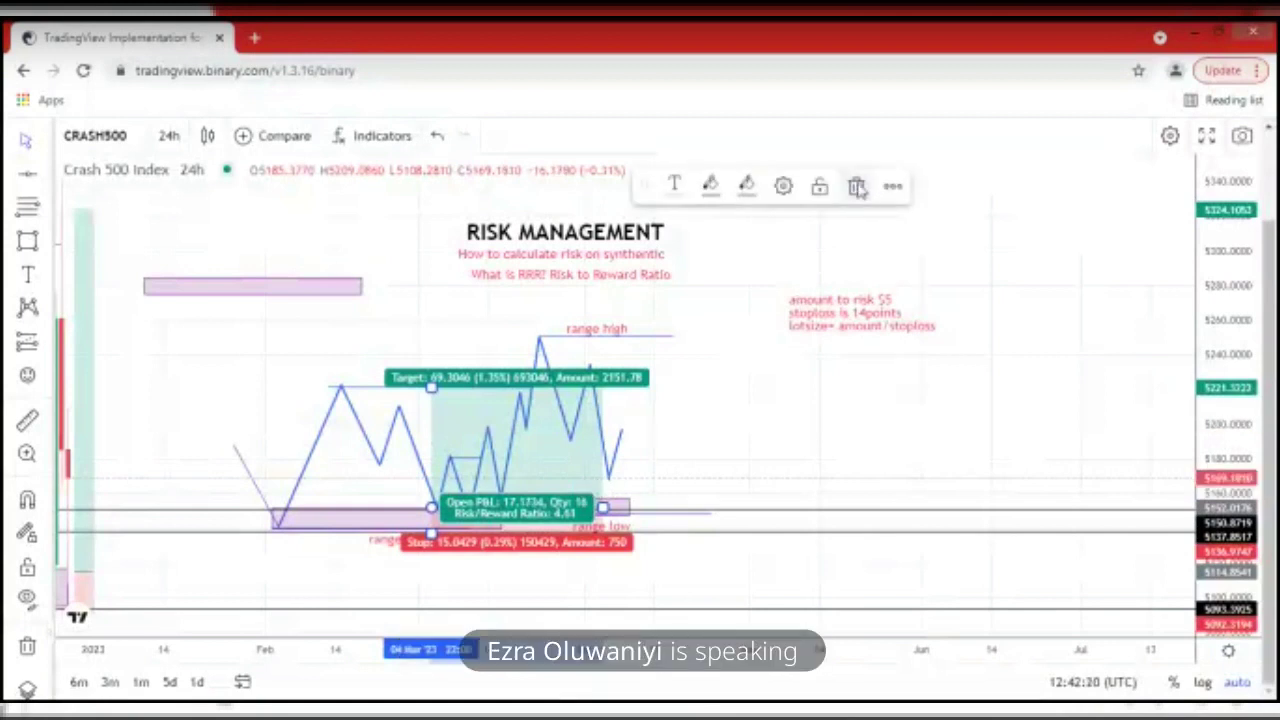
pyautogui.click(856, 188)
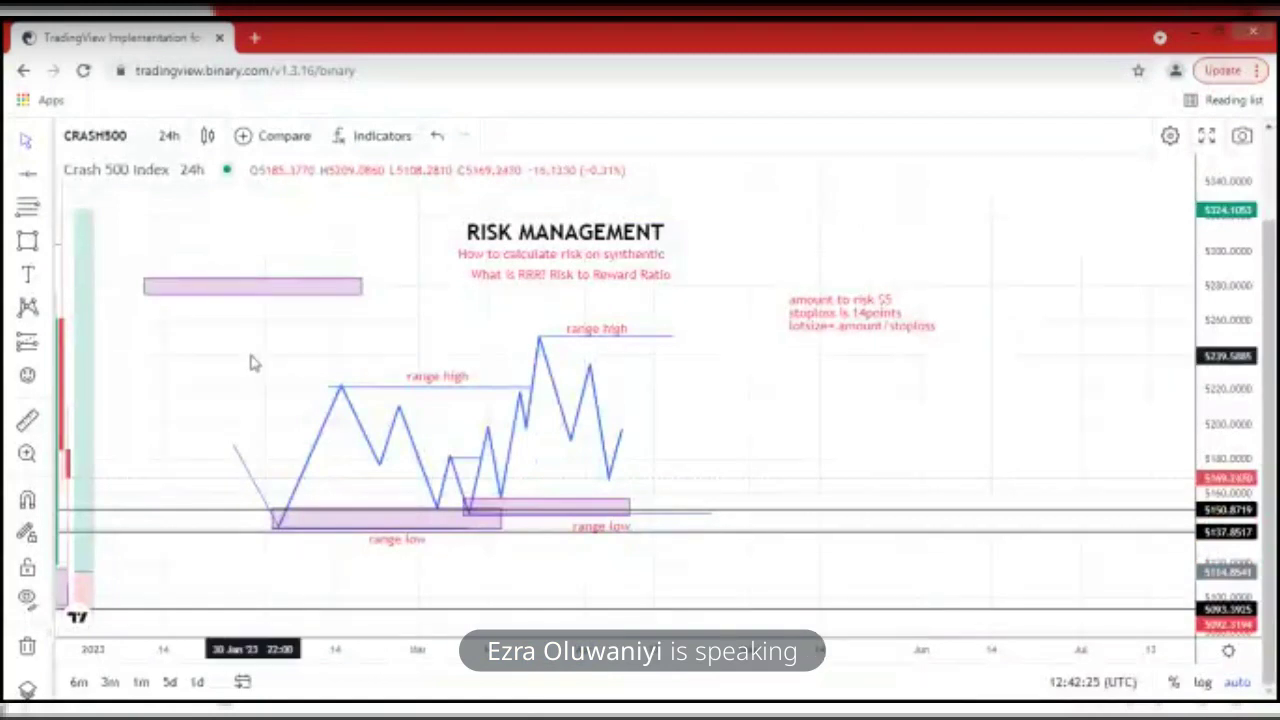
pyautogui.click(168, 140)
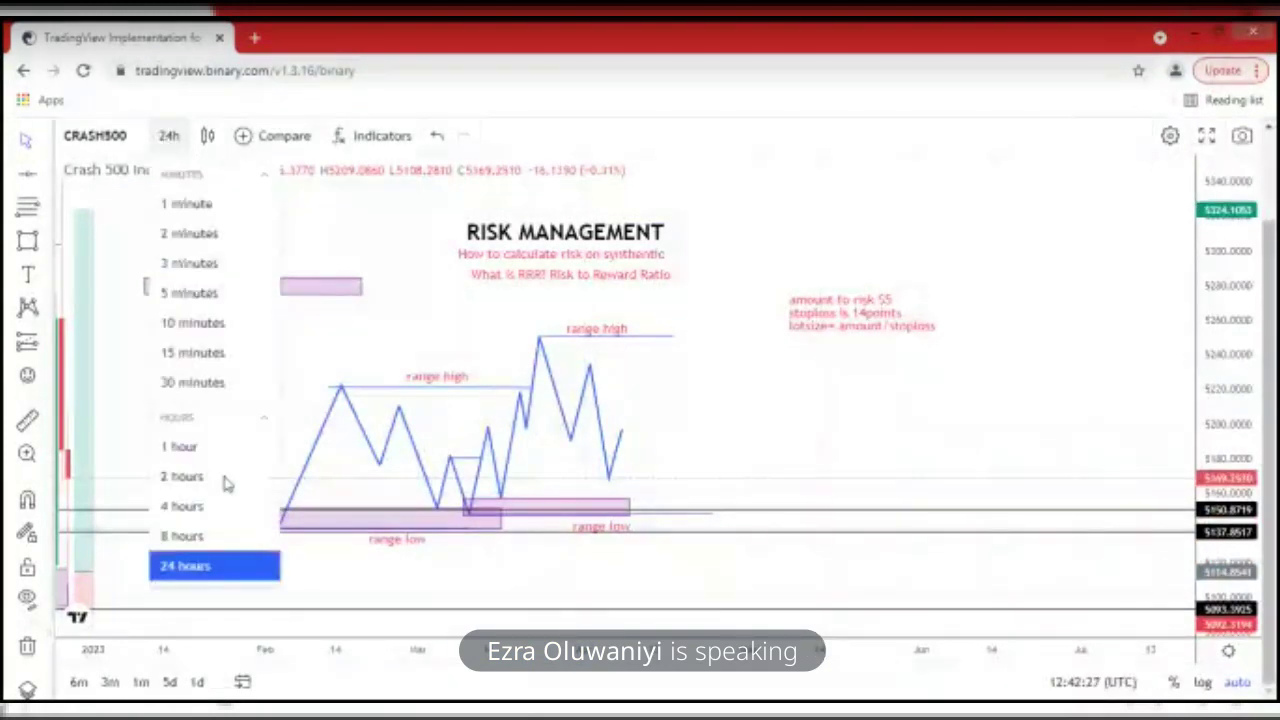
# Switch the Crash 500 chart to 4-hour candles and select the horizontal line near the zone.
pyautogui.click(201, 508)
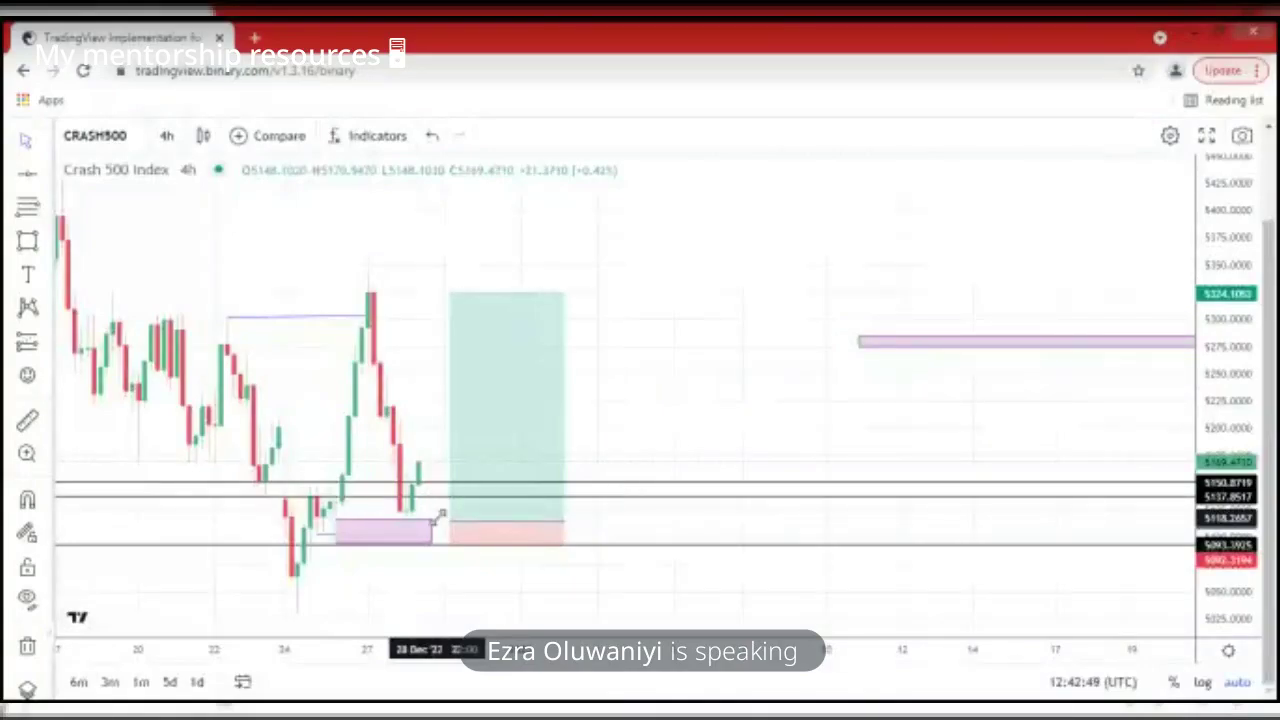
pyautogui.click(437, 483)
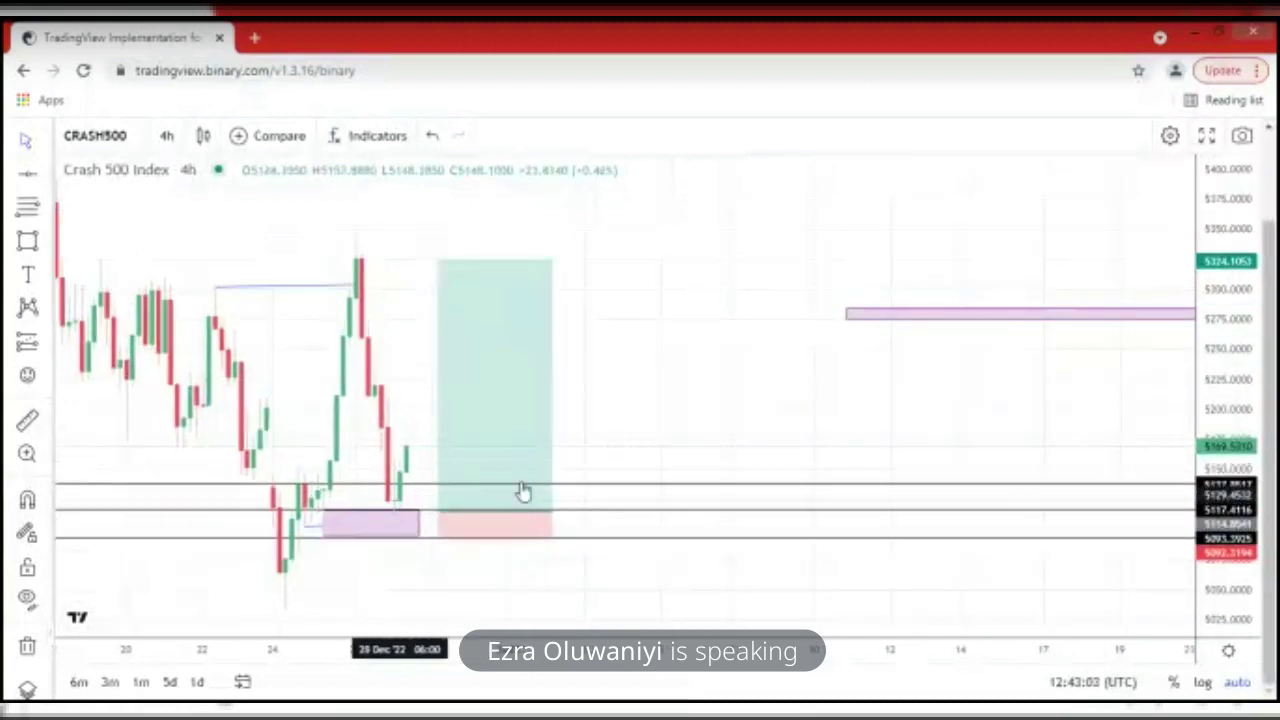
# Lower the horizontal line from 5139.5169 to 5059.0074 below the zone.
pyautogui.click(577, 486)
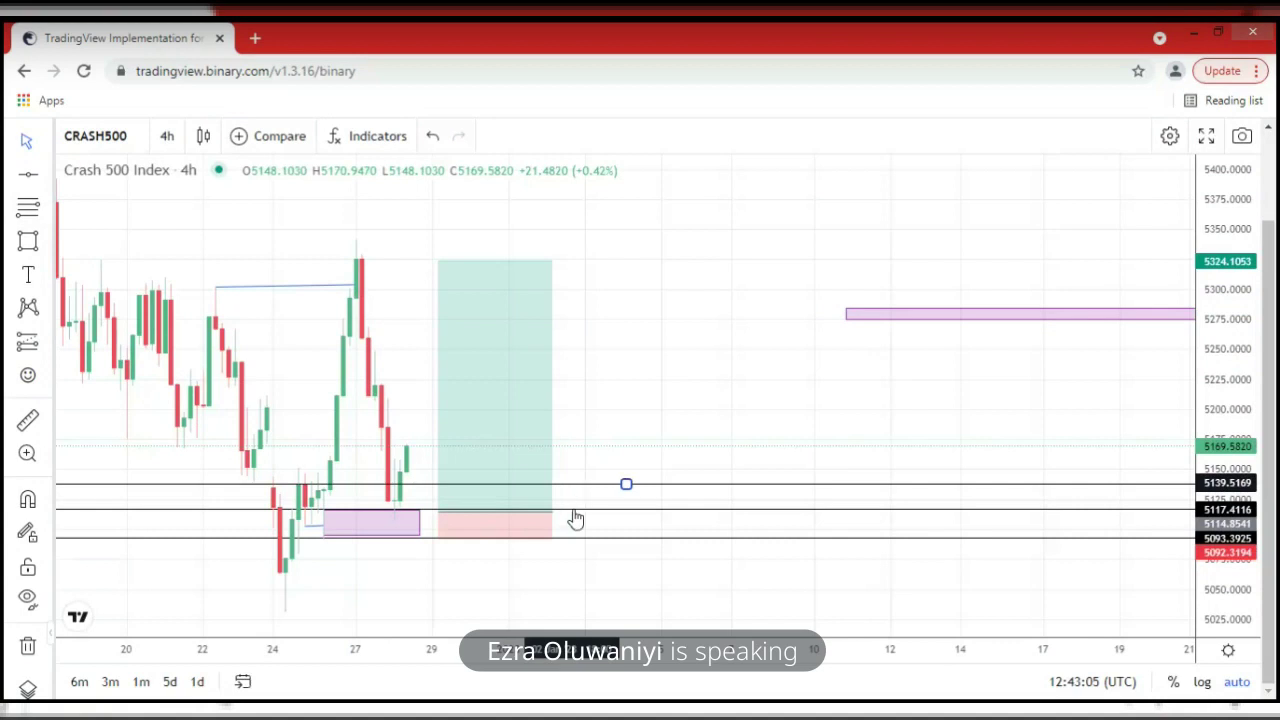
pyautogui.moveTo(575, 485); pyautogui.dragTo(523, 557)
pyautogui.click(456, 477)
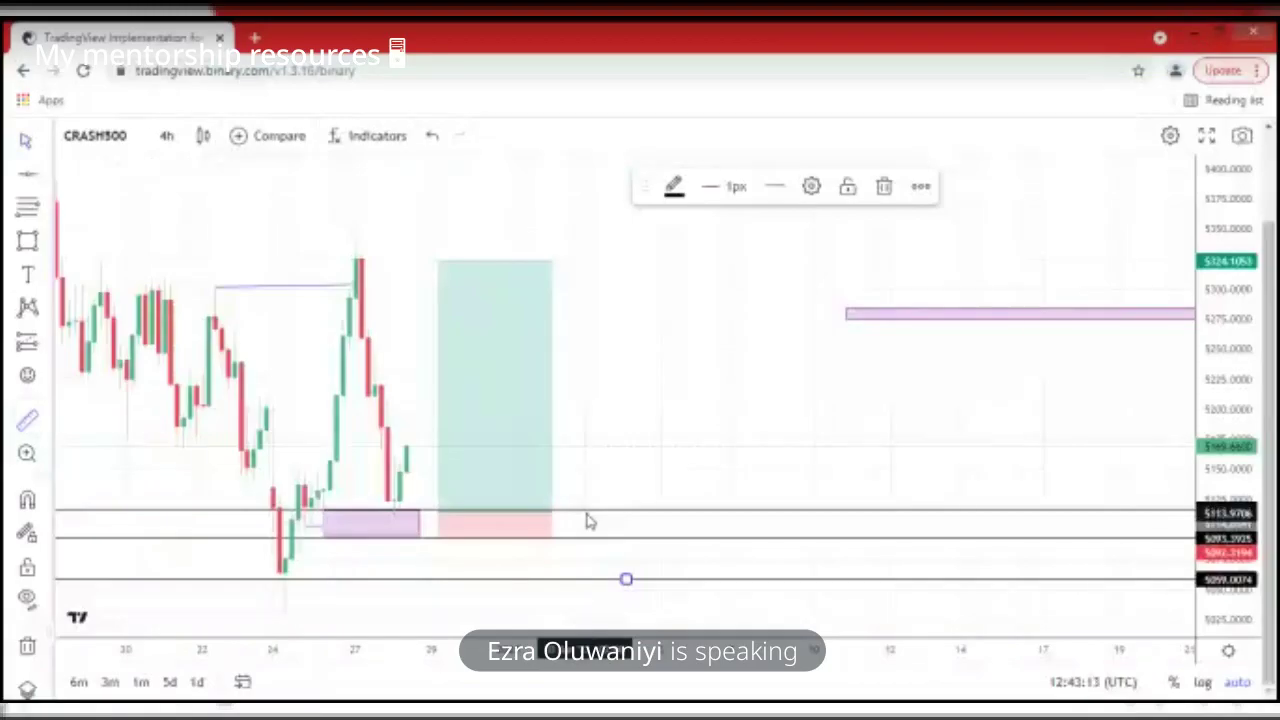
# Measure the stop distance from the zone, reading -23.2239, then dismiss the readout.
pyautogui.click(588, 517)
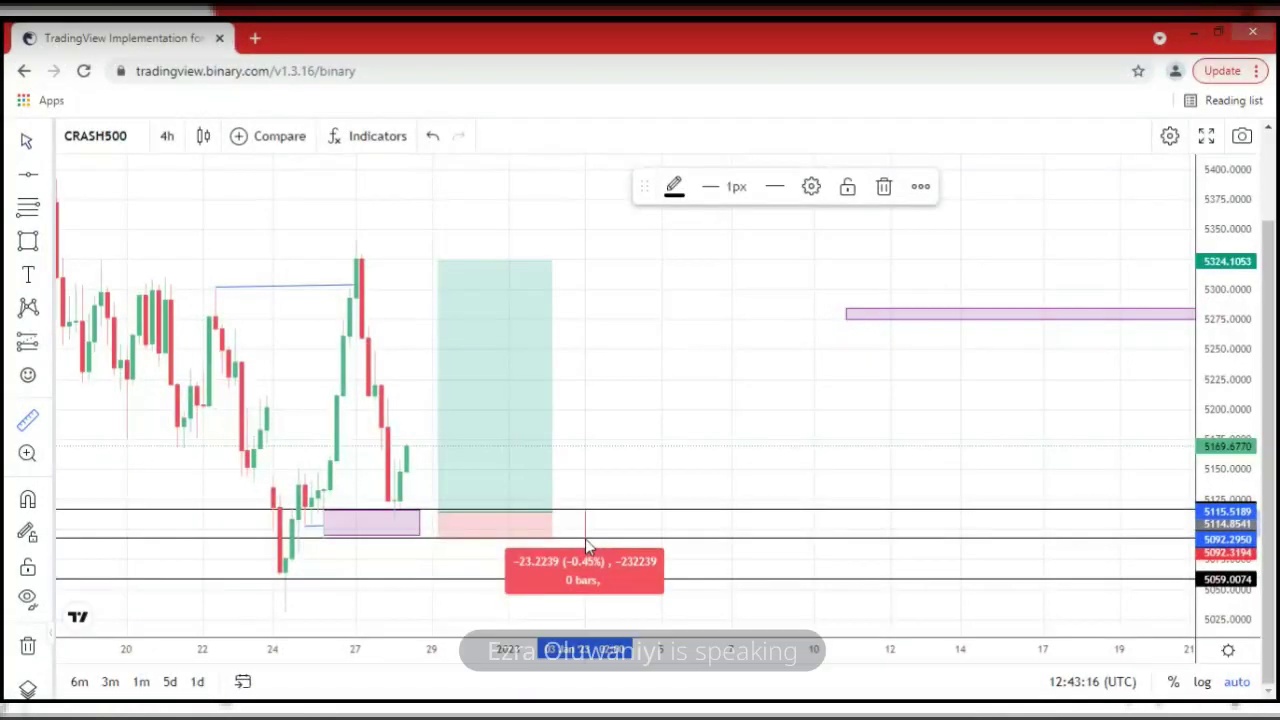
pyautogui.click(585, 539)
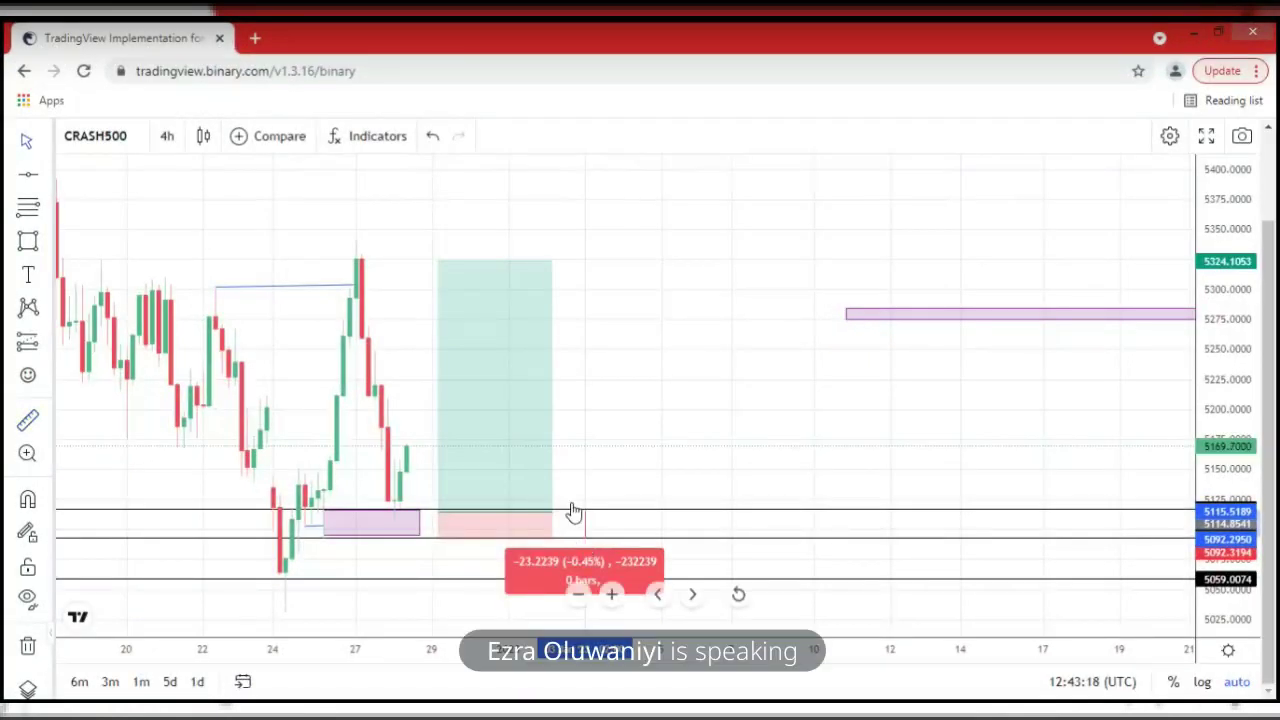
pyautogui.click(573, 510)
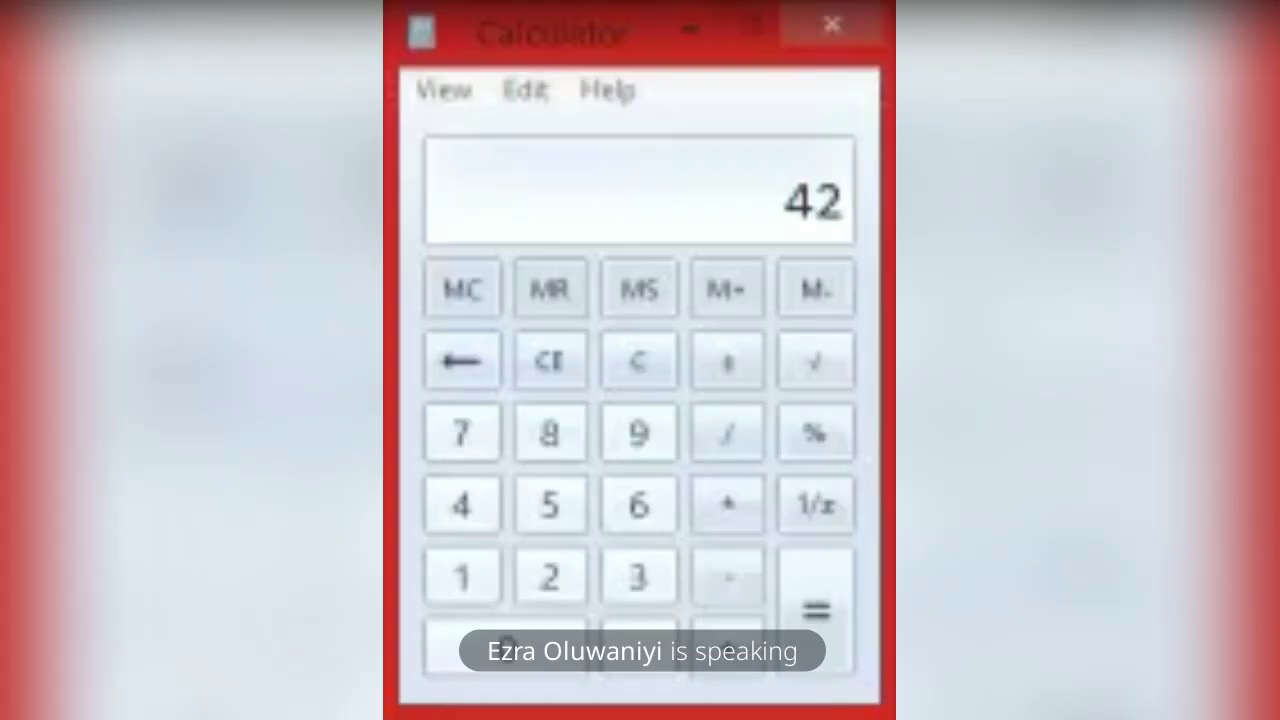
# Clear the calculator and compute the lot size 5 ÷ 23 ≈ 0.217.
pyautogui.click(558, 364)
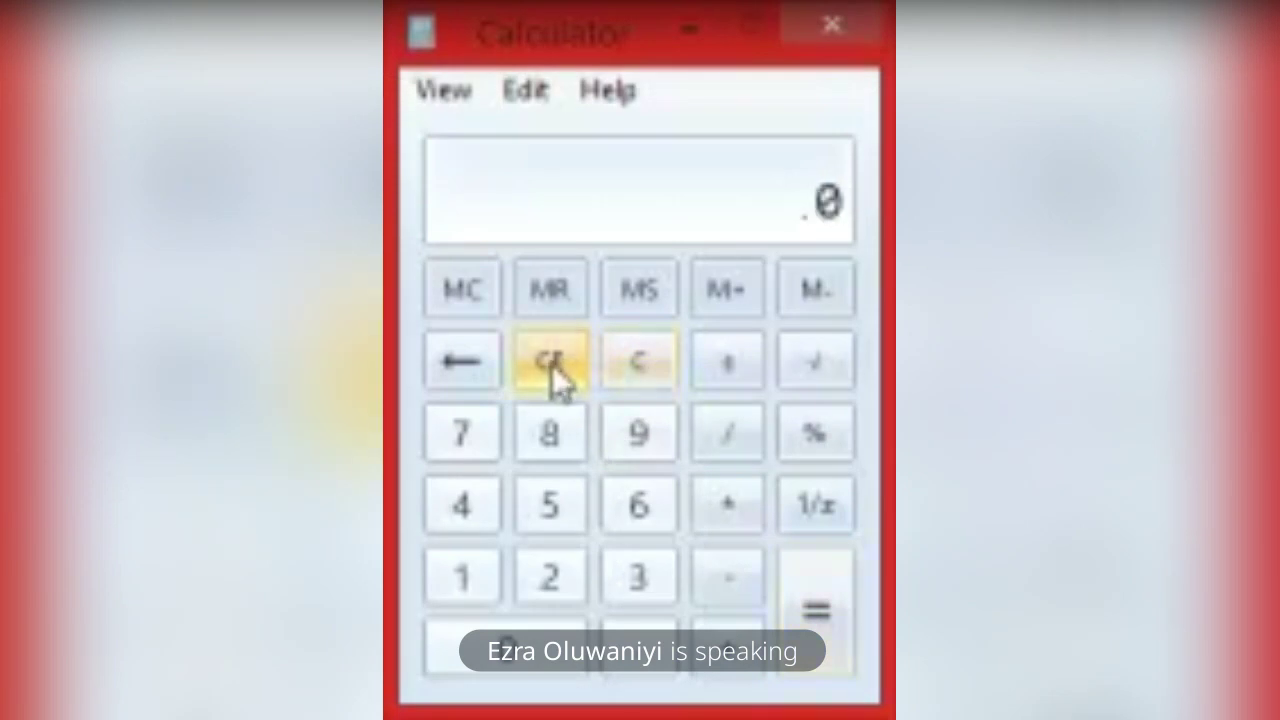
pyautogui.click(551, 512)
pyautogui.click(742, 438)
pyautogui.click(576, 585)
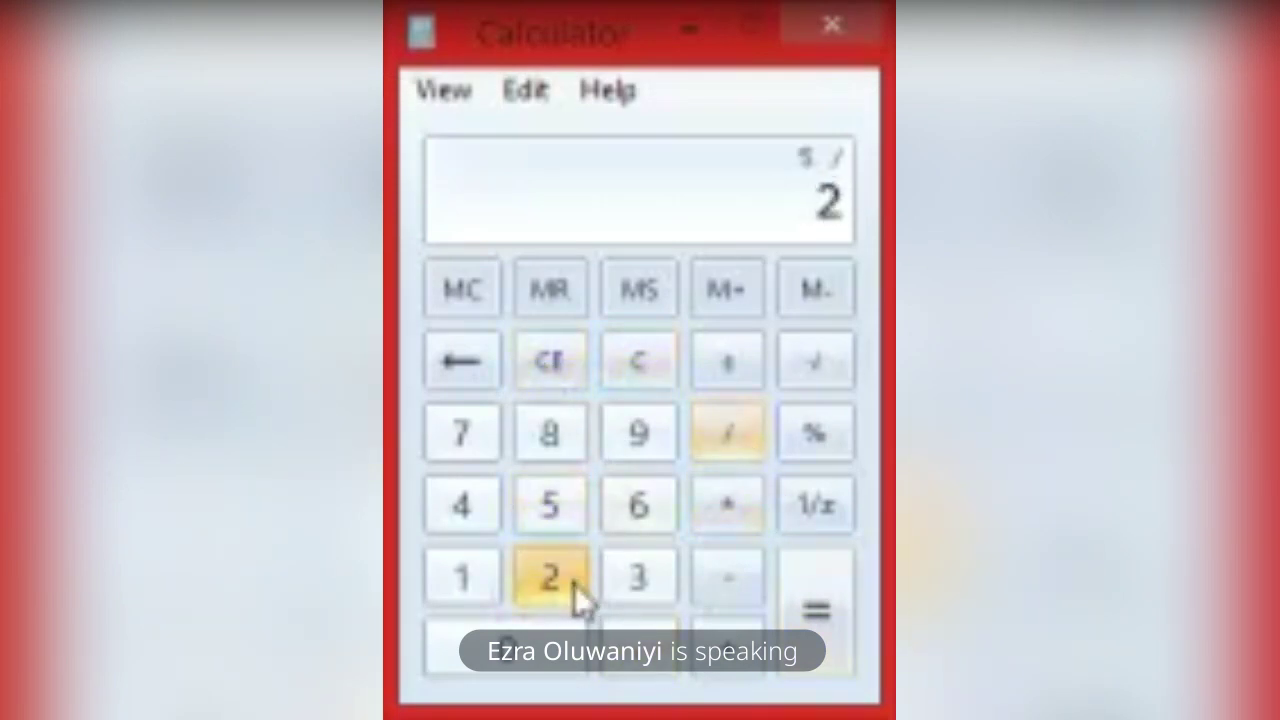
pyautogui.click(636, 582)
pyautogui.click(830, 622)
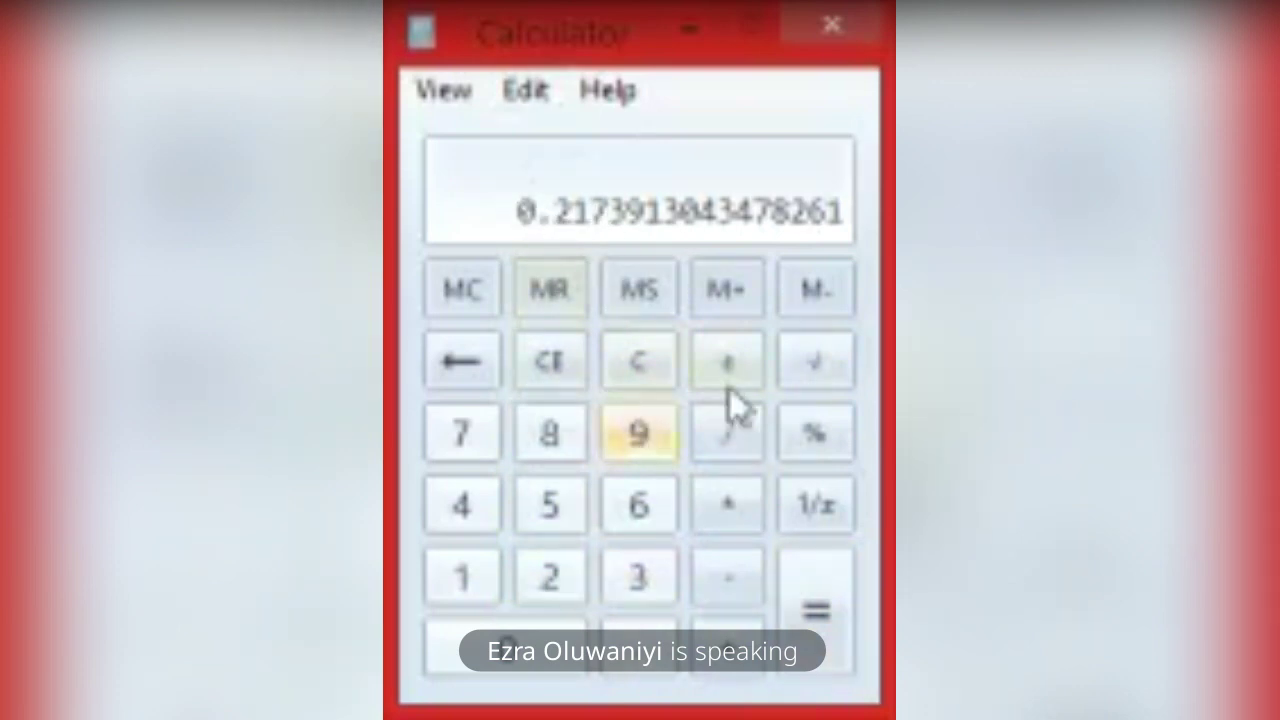
# Check the risk with 0.21 × 23 = 4.83.
pyautogui.click(571, 370)
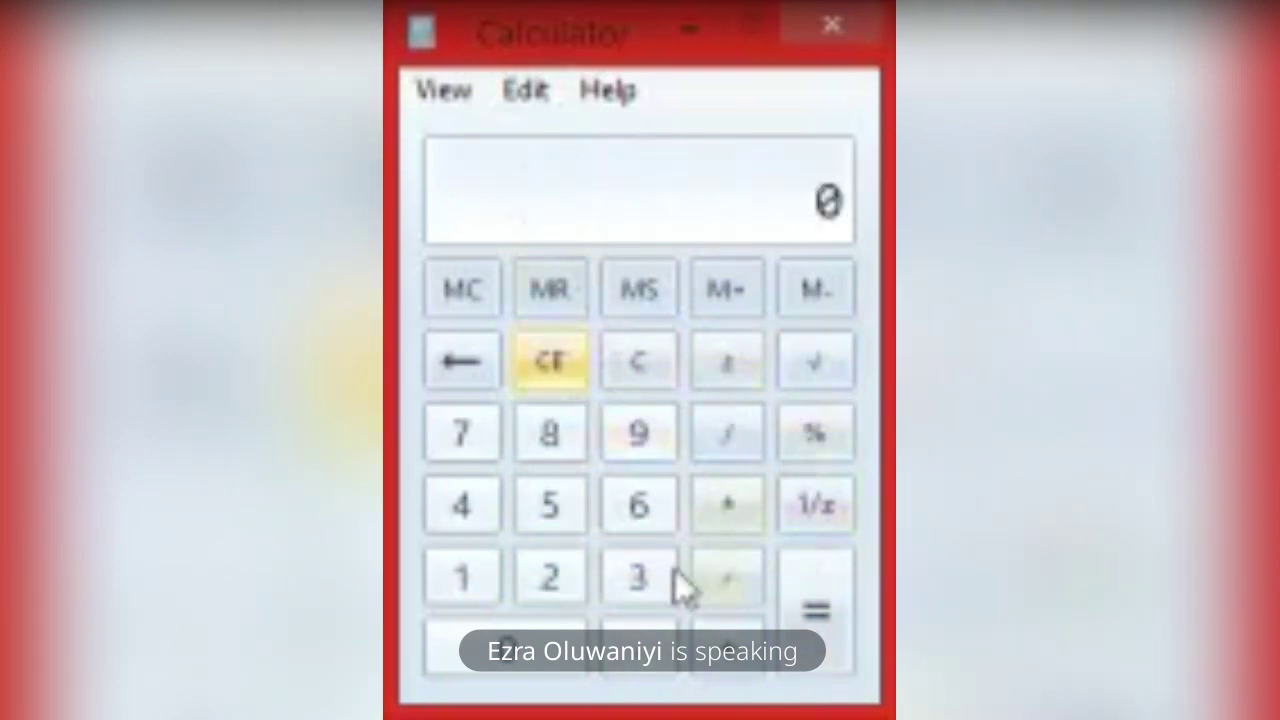
pyautogui.click(646, 662)
pyautogui.click(553, 588)
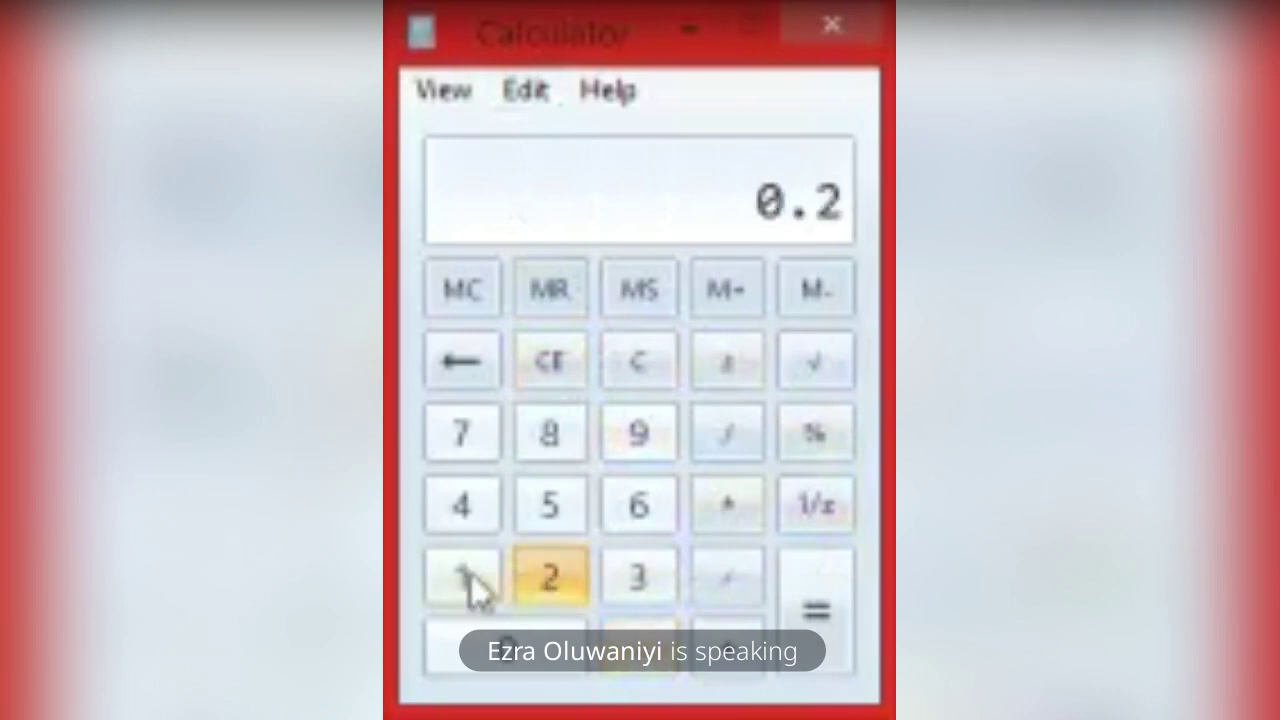
pyautogui.click(468, 584)
pyautogui.click(720, 496)
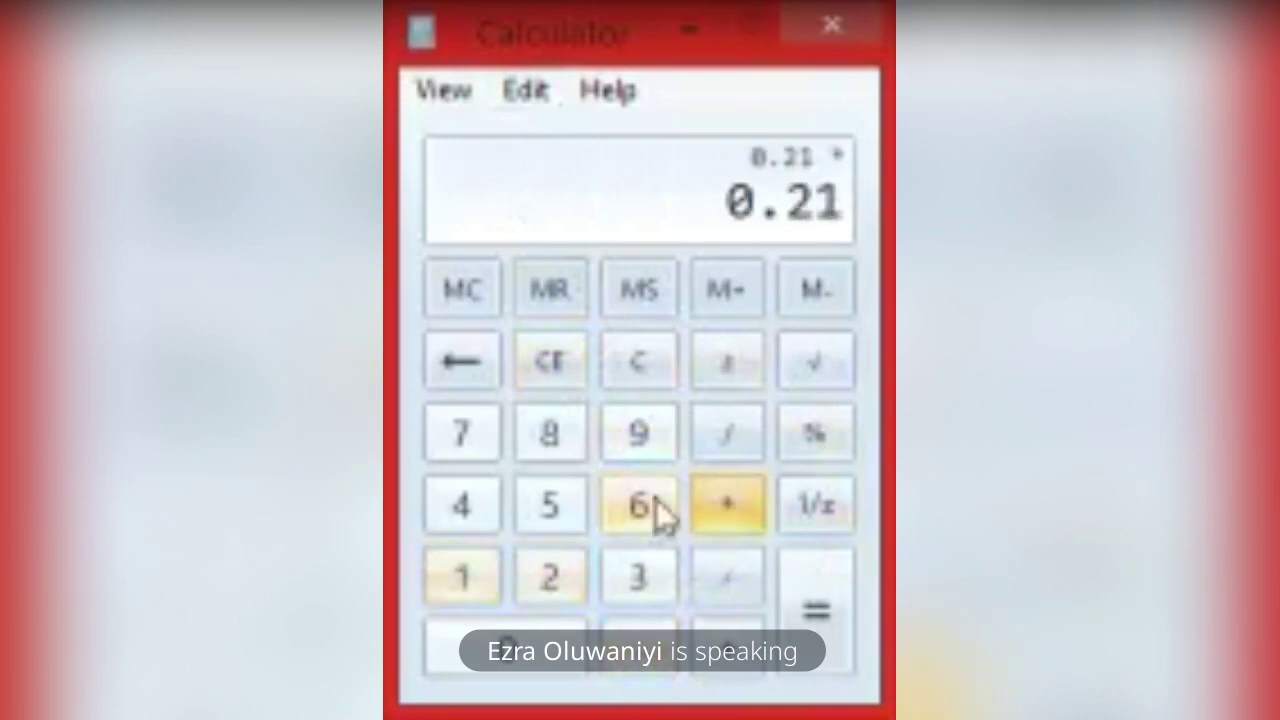
pyautogui.click(557, 591)
pyautogui.click(628, 580)
pyautogui.click(833, 625)
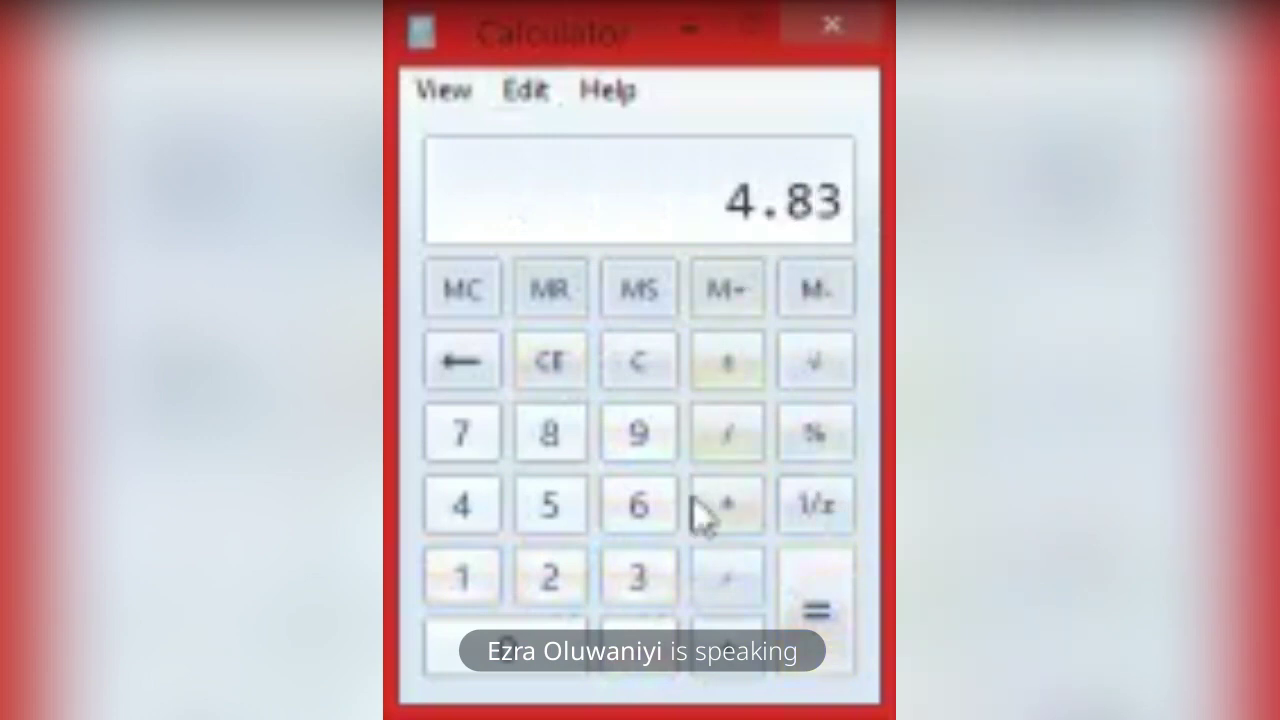
# Clear the result and compute 23 × 3 = 69.
pyautogui.click(565, 366)
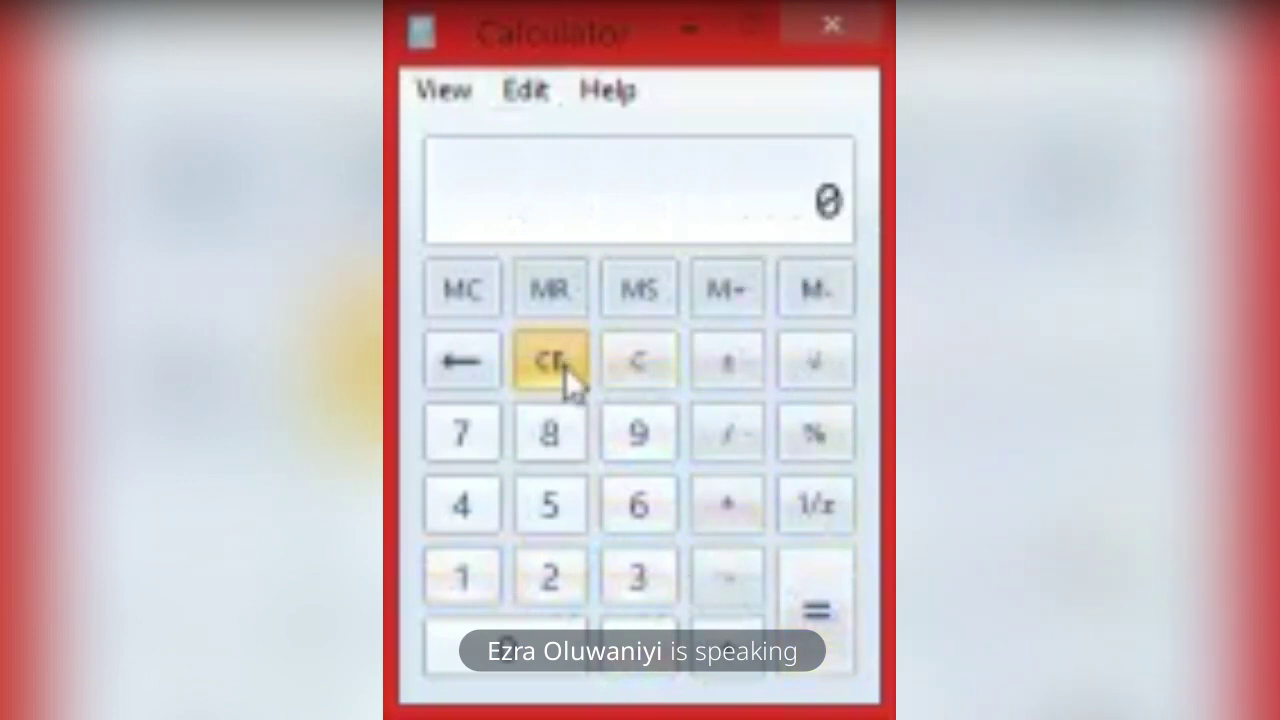
pyautogui.click(560, 588)
pyautogui.click(634, 583)
pyautogui.click(729, 508)
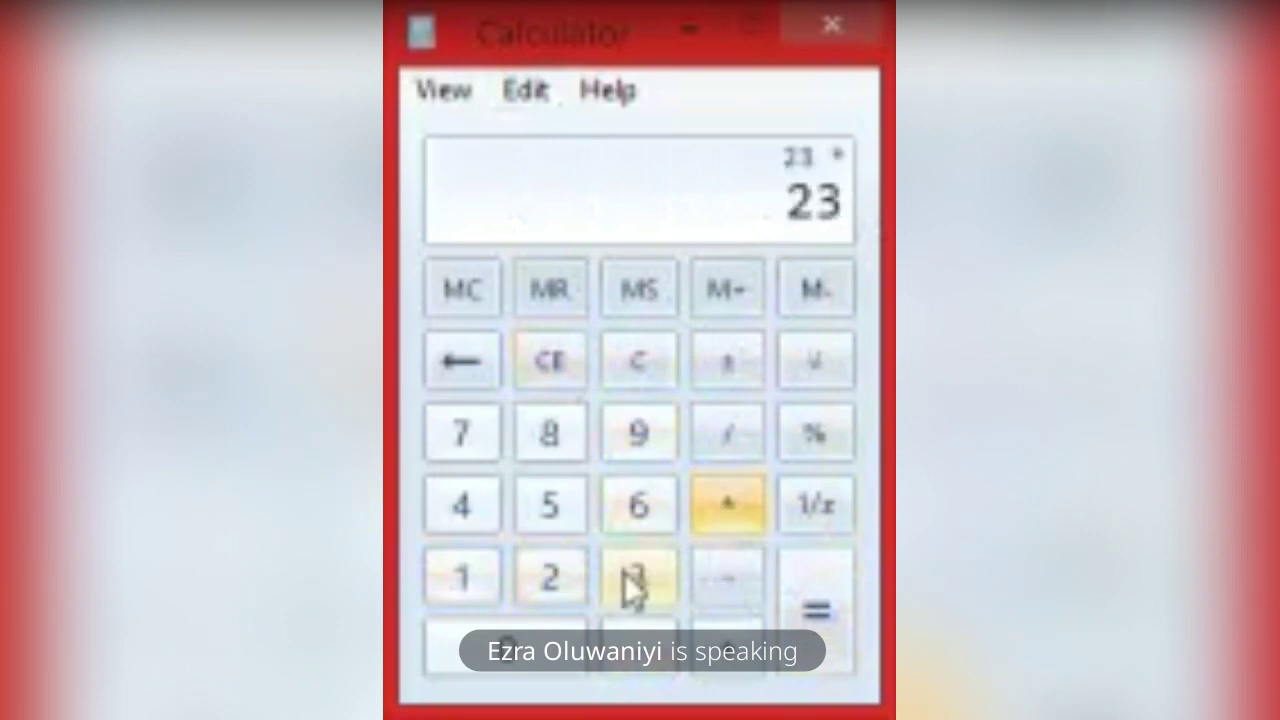
pyautogui.click(636, 578)
pyautogui.click(817, 640)
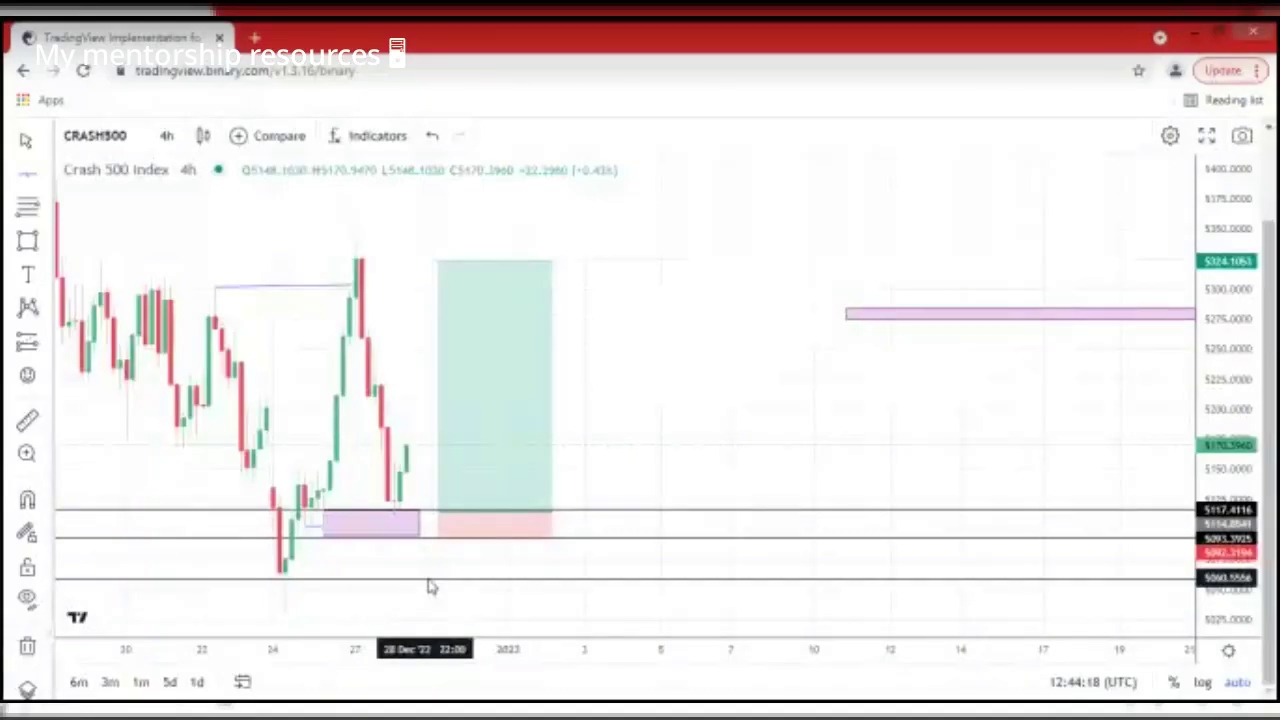
# Add a new horizontal level above the Crash 500 zone with Alt+H.
pyautogui.click(429, 582)
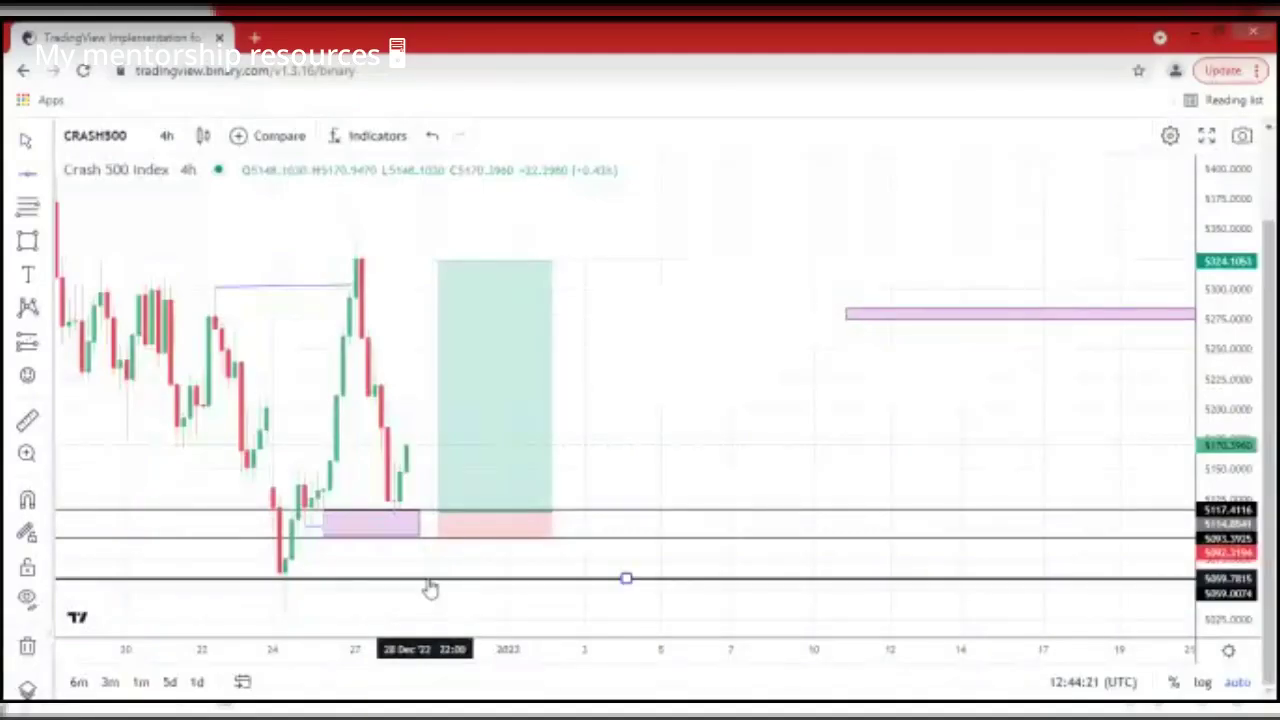
pyautogui.hotkey('alt', 'h')
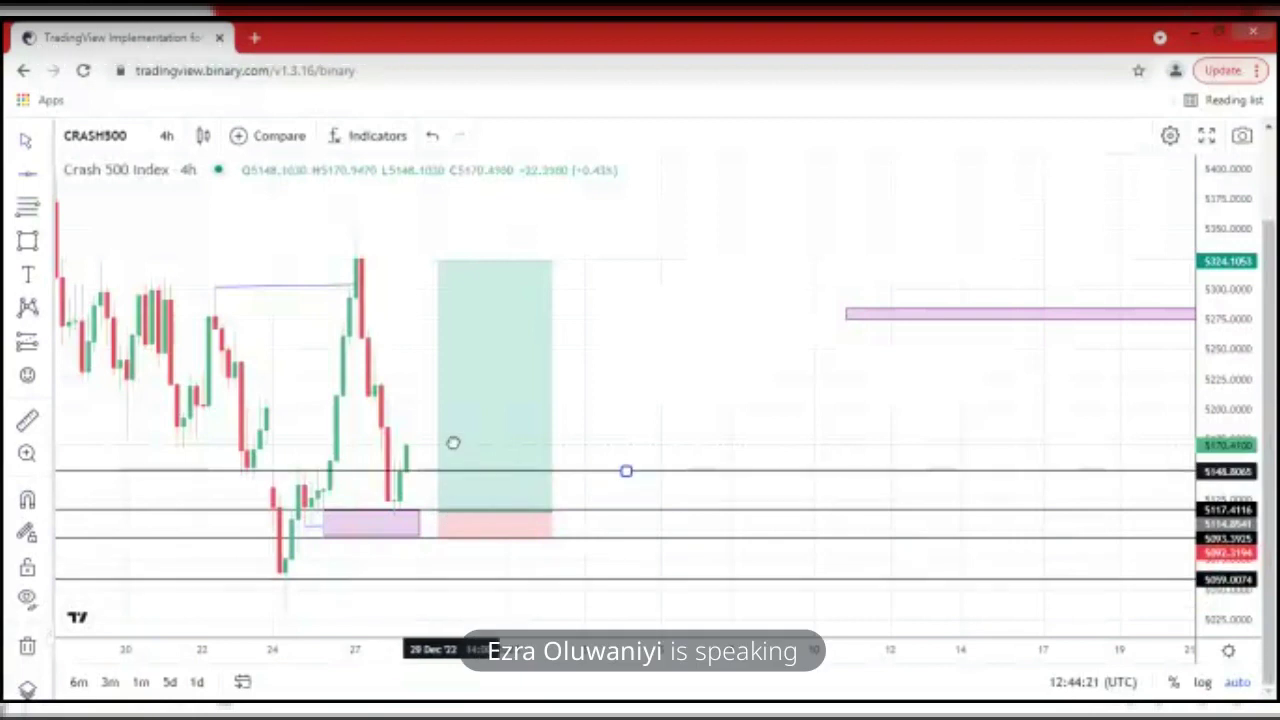
pyautogui.moveTo(454, 437); pyautogui.dragTo(454, 436)
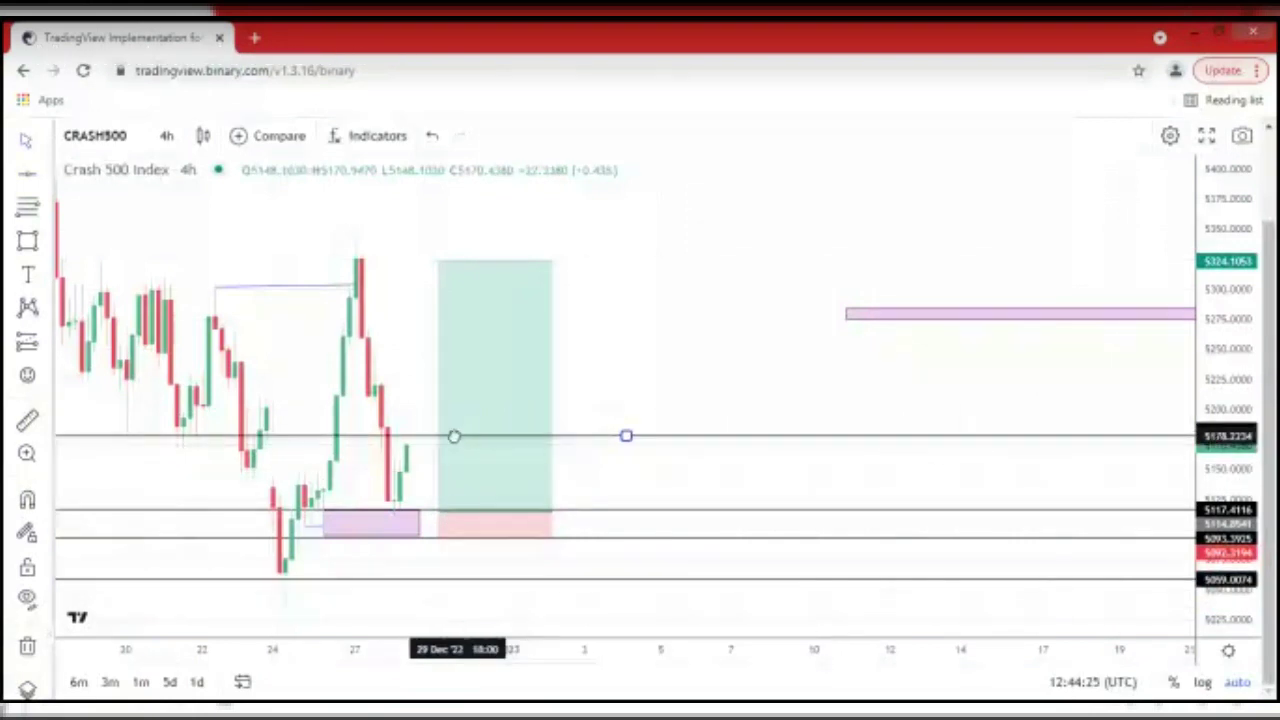
# Measure price distance from the zone's top line, then open the symbol search.
pyautogui.click(28, 424)
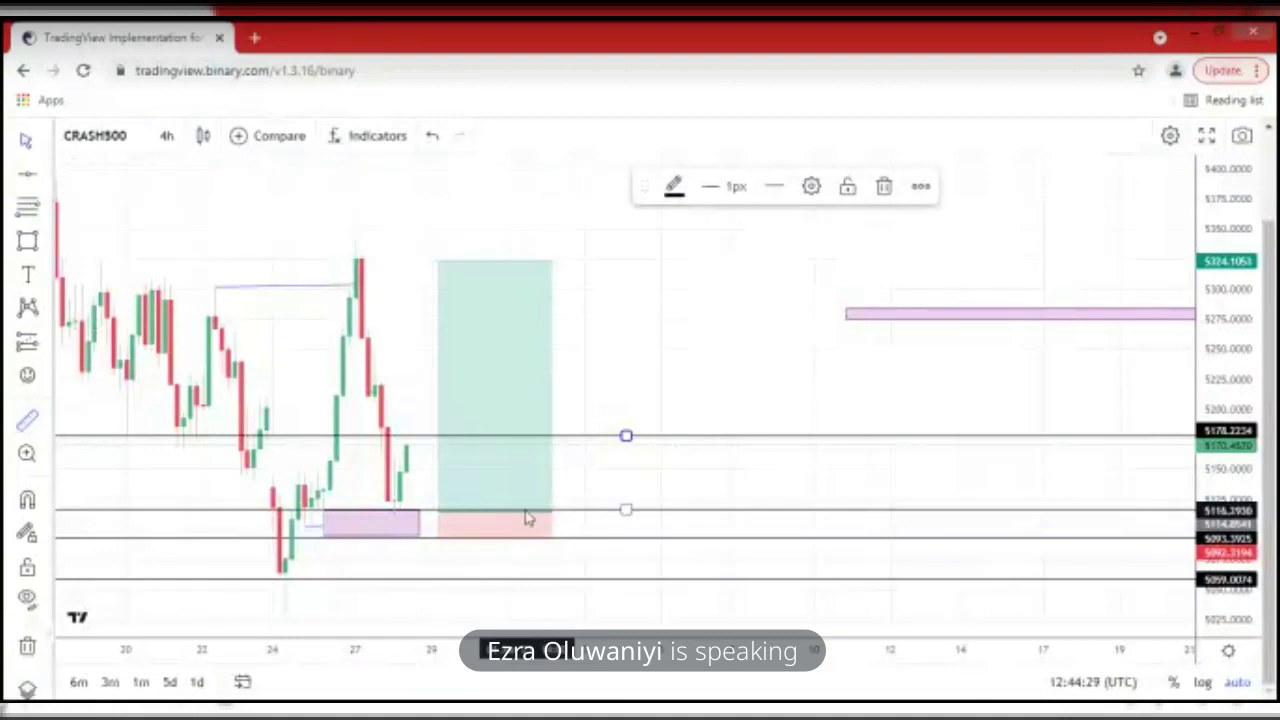
pyautogui.click(587, 518)
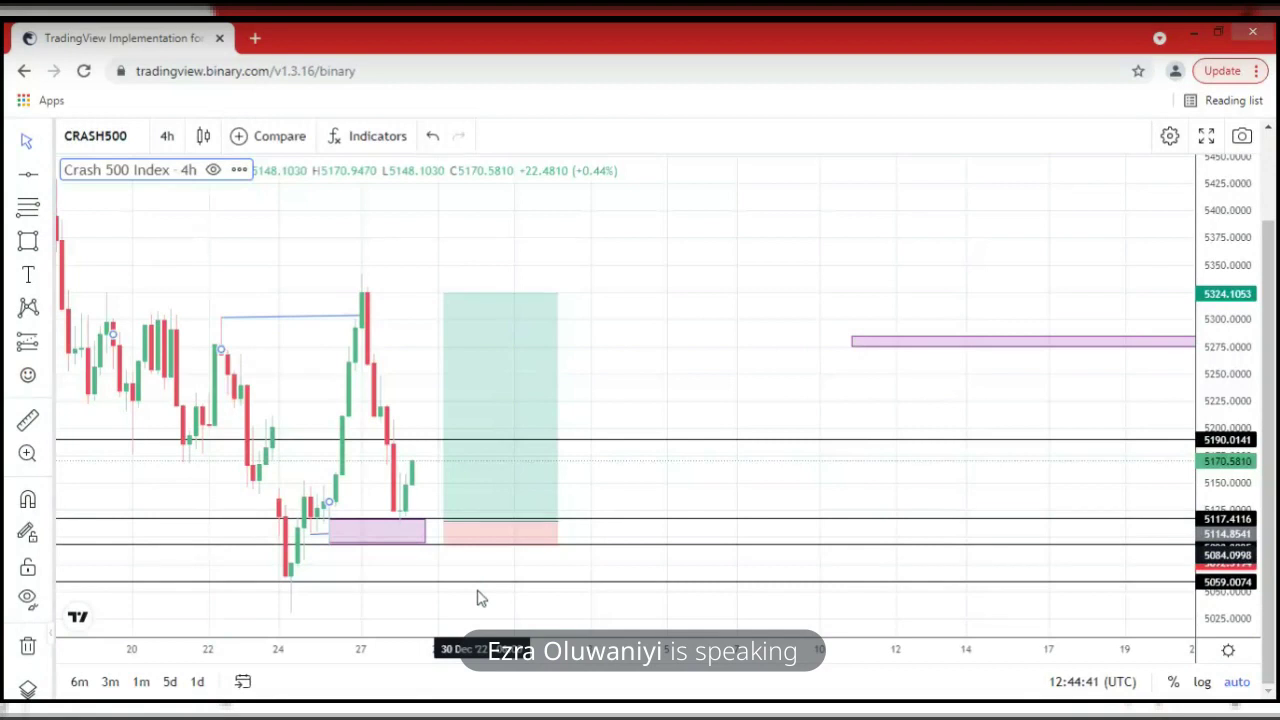
pyautogui.click(117, 170)
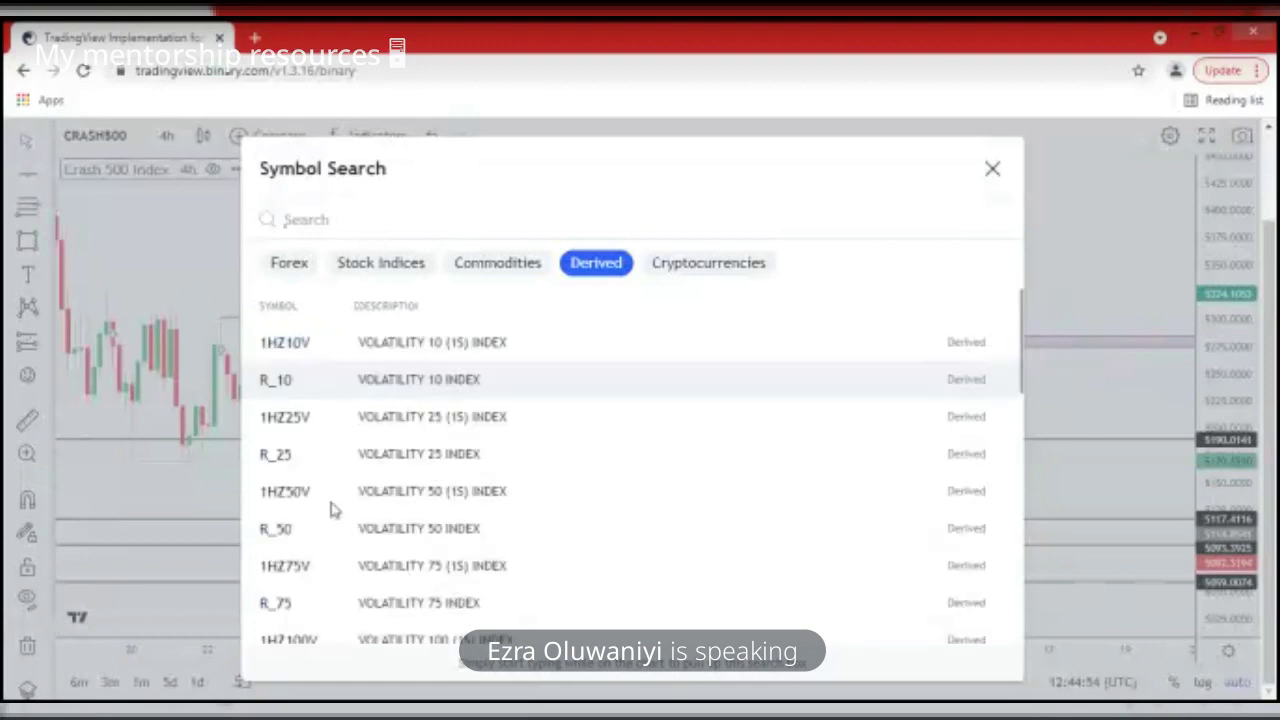
# Load the Volatility 75 Index (R_75) chart and open its interval list.
pyautogui.click(292, 612)
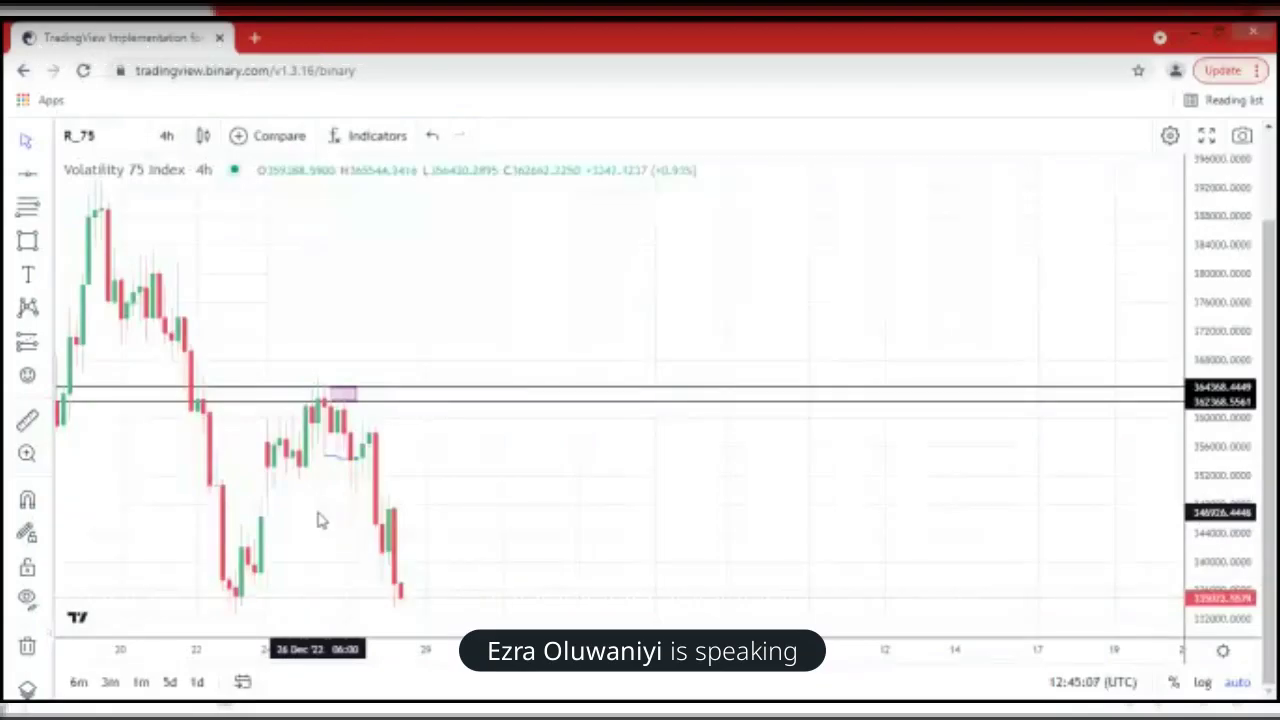
pyautogui.click(125, 147)
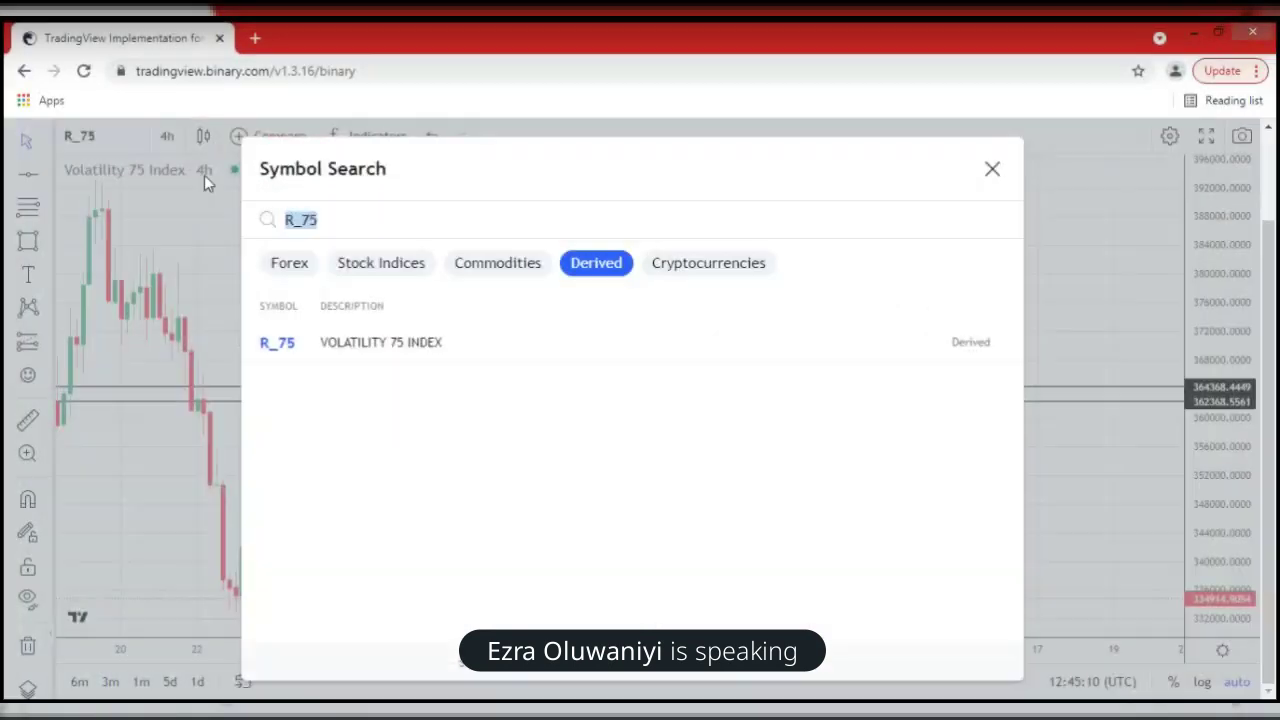
pyautogui.click(166, 137)
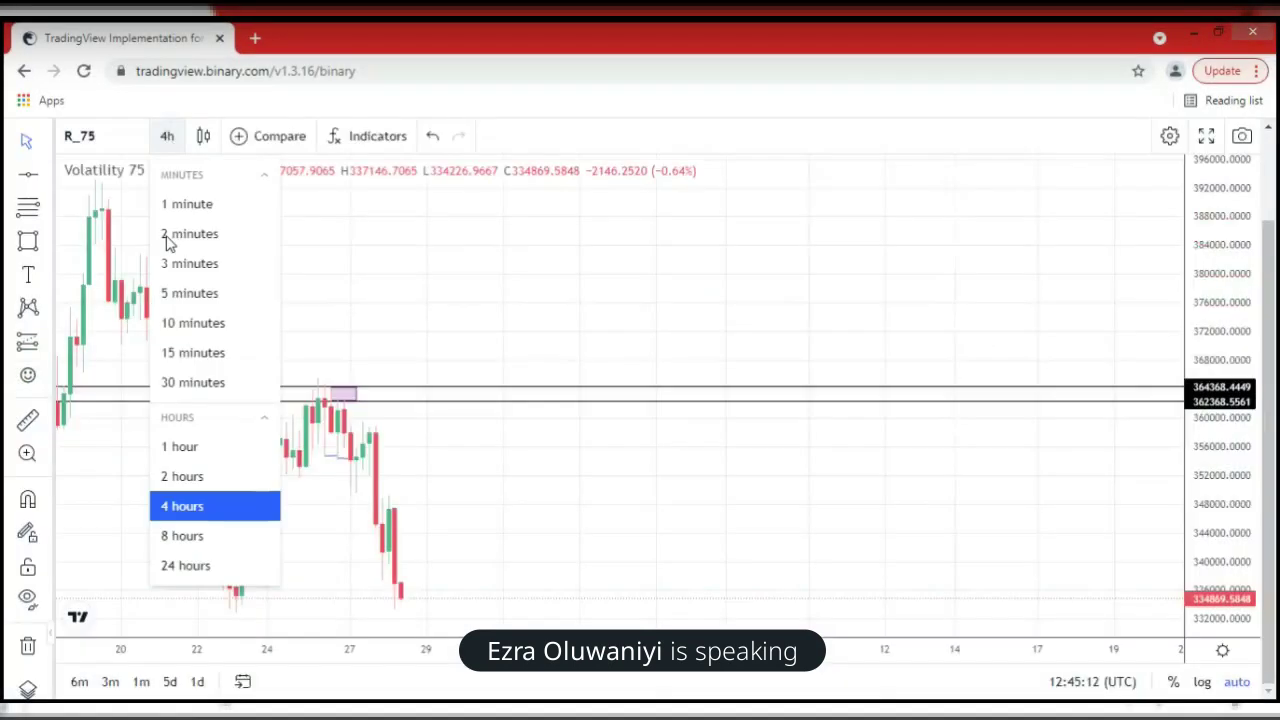
# Set the Volatility 75 chart to 30-minute candles and scroll back to the purple zone.
pyautogui.click(180, 384)
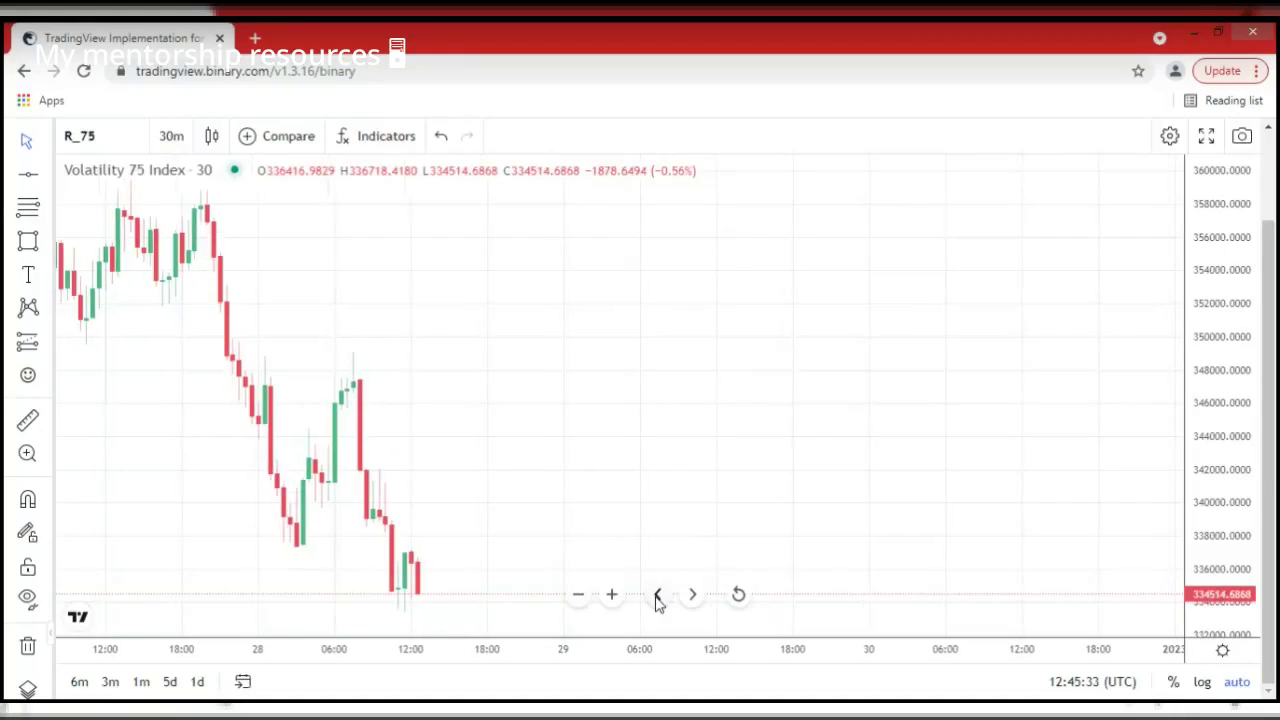
pyautogui.click(658, 596)
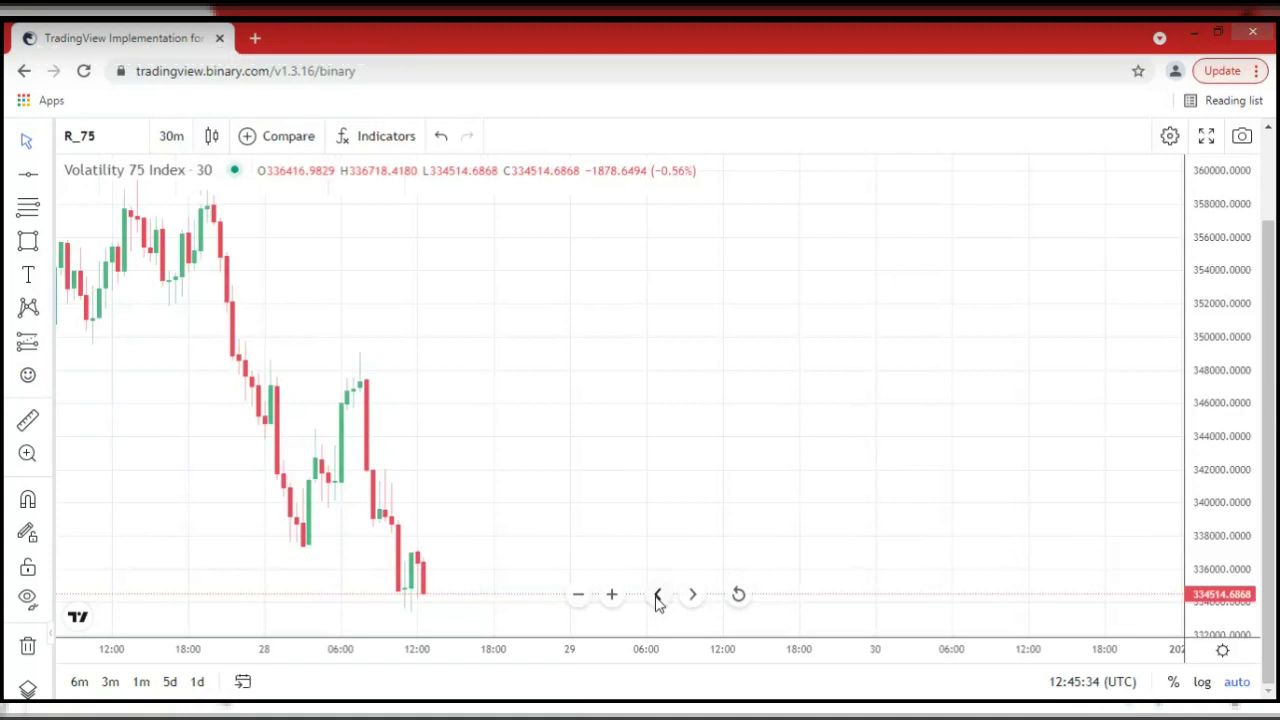
pyautogui.click(658, 596)
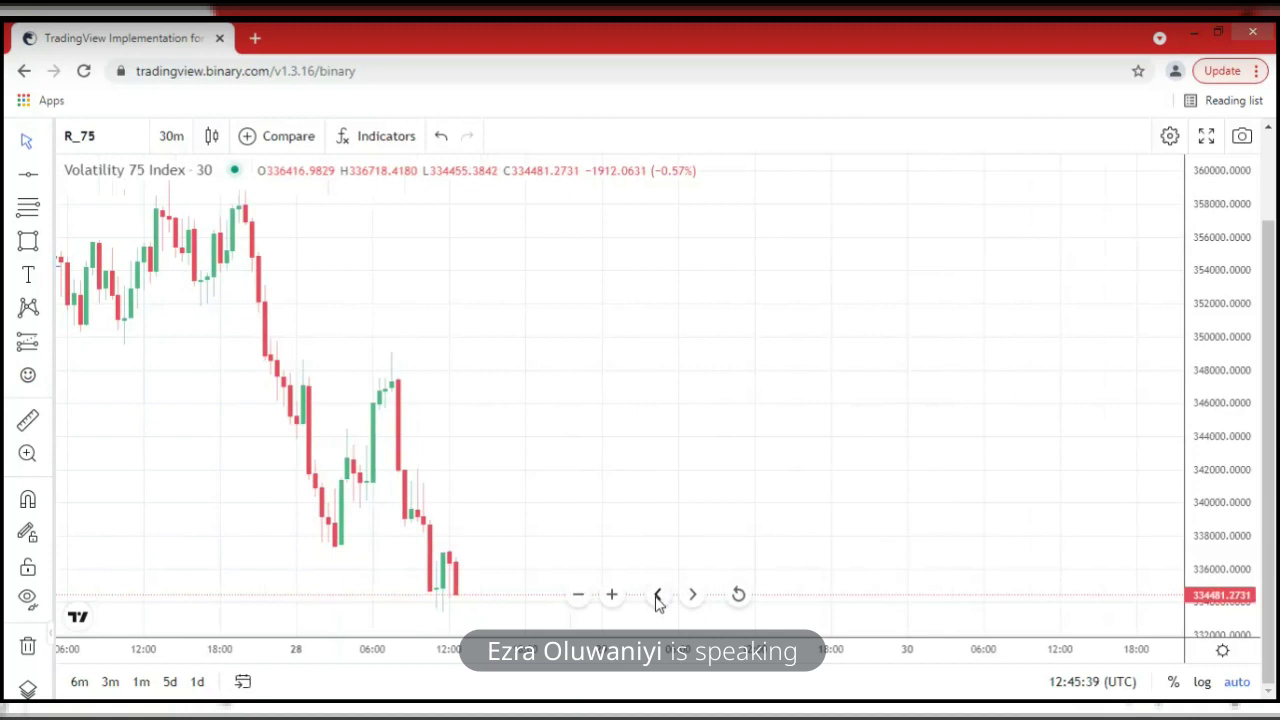
pyautogui.click(658, 596)
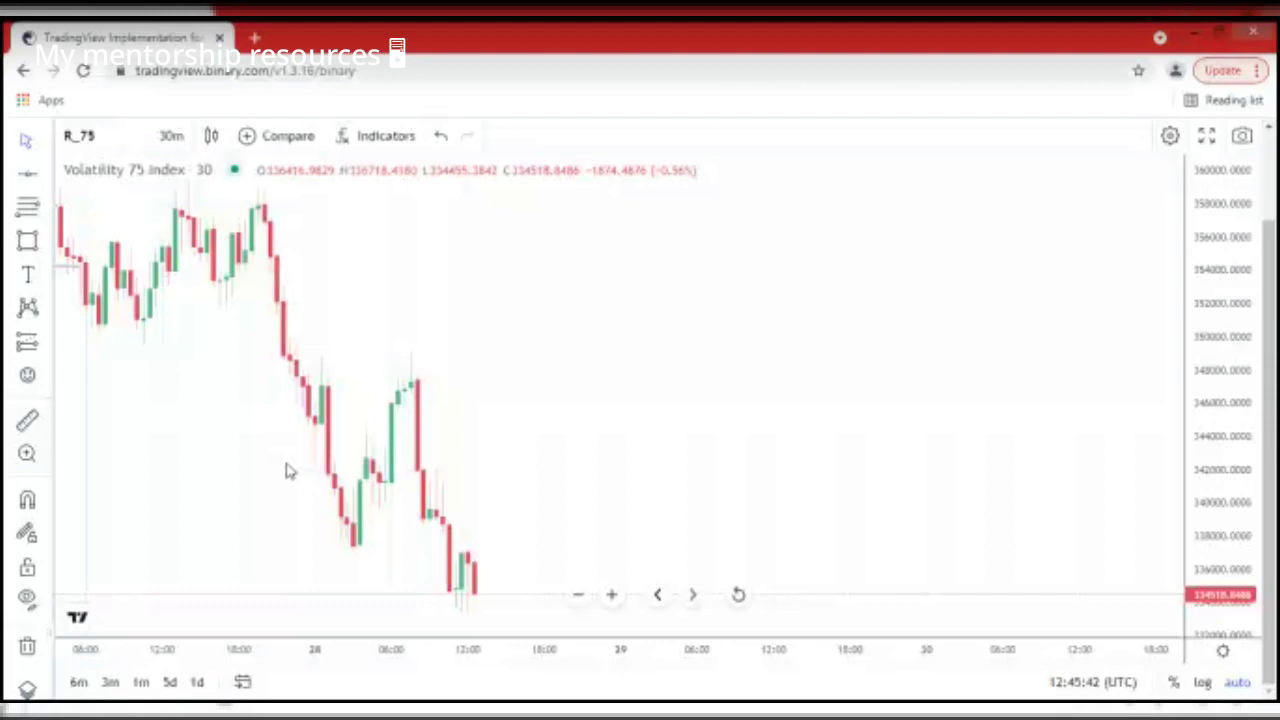
pyautogui.moveTo(467, 466); pyautogui.dragTo(754, 463)
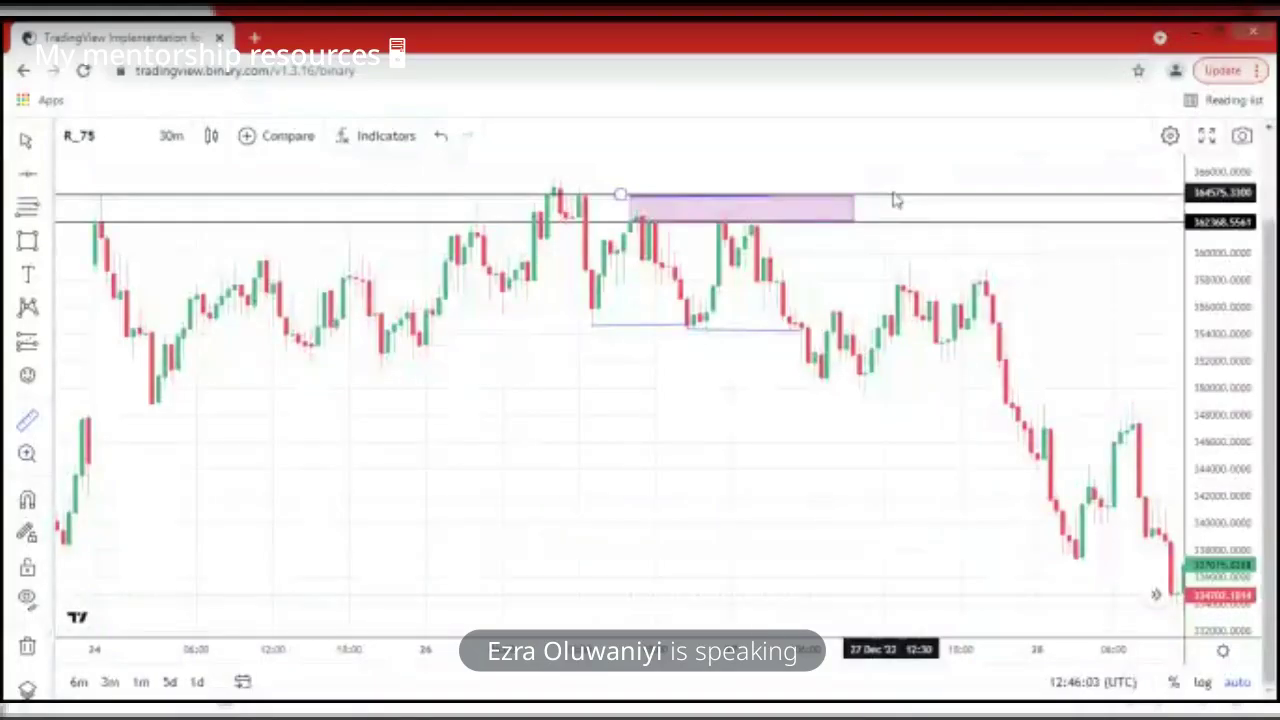
# Measure the stop distance across the purple zone, about 1917 points, then clear the readout.
pyautogui.click(908, 229)
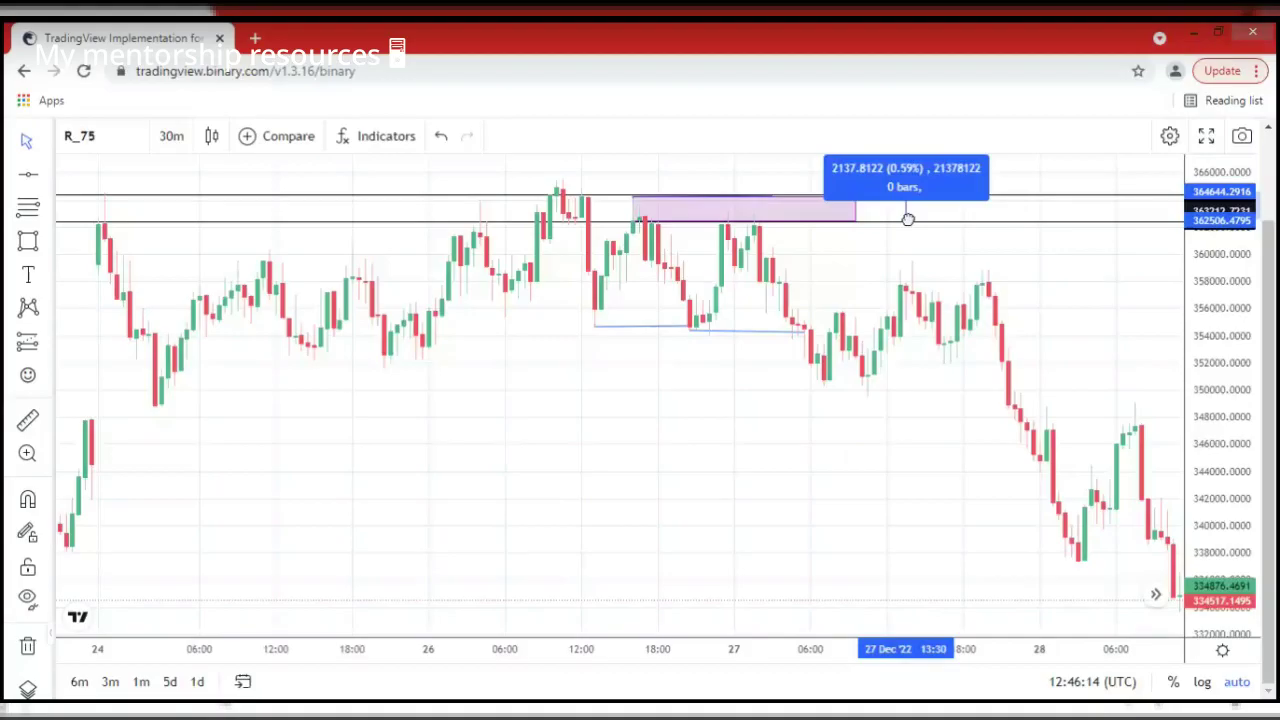
pyautogui.click(906, 214)
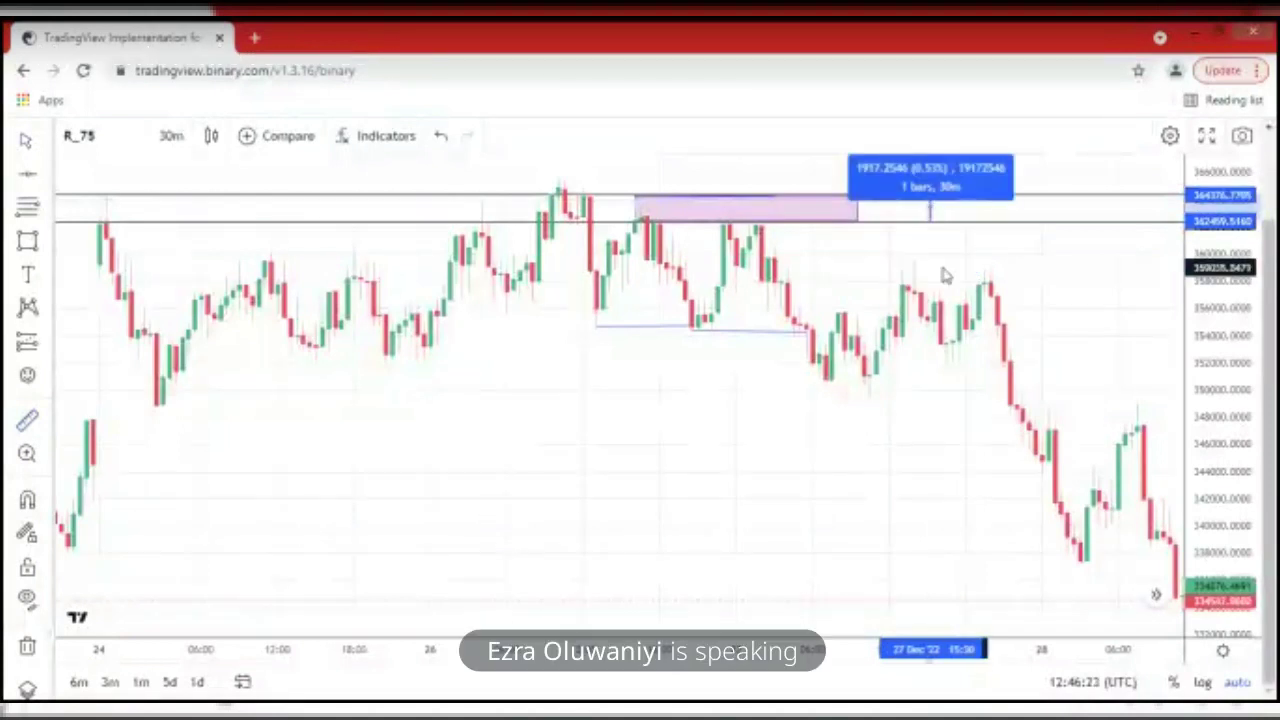
pyautogui.click(945, 276)
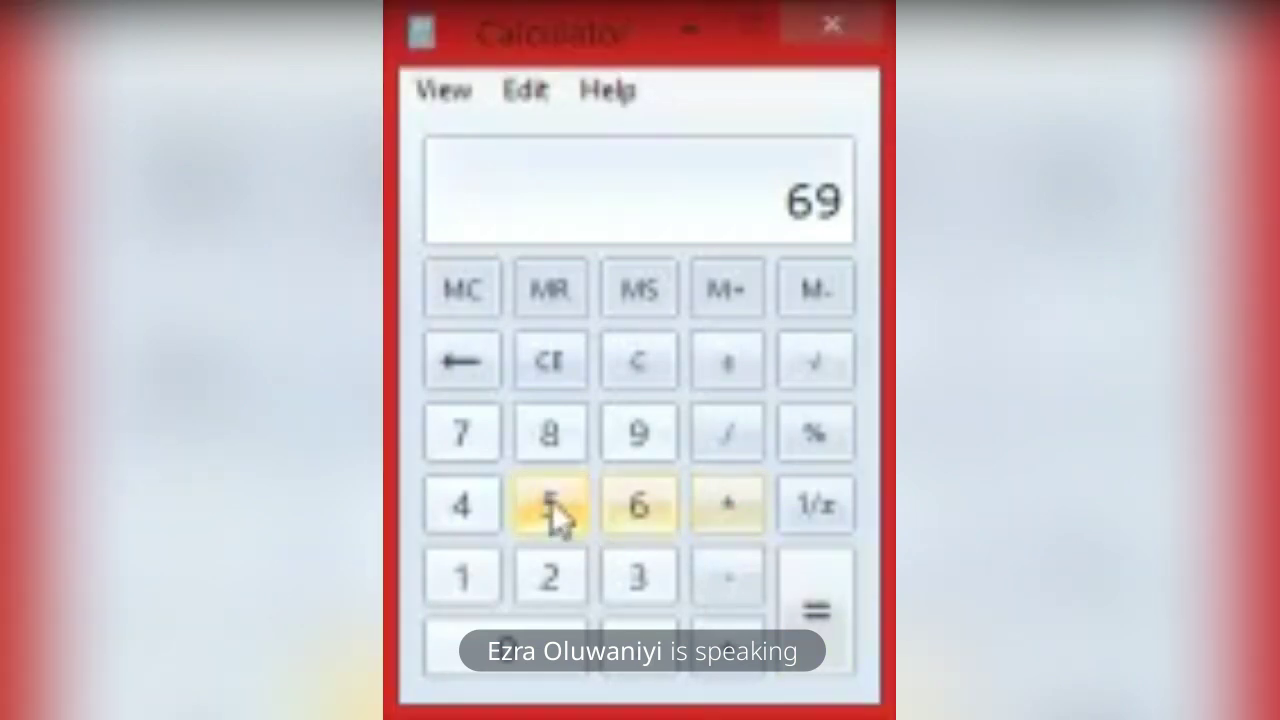
# Compute 5 ÷ 2000 = 0.0025 to size the lot for a 2000-point stop.
pyautogui.click(556, 512)
pyautogui.click(748, 442)
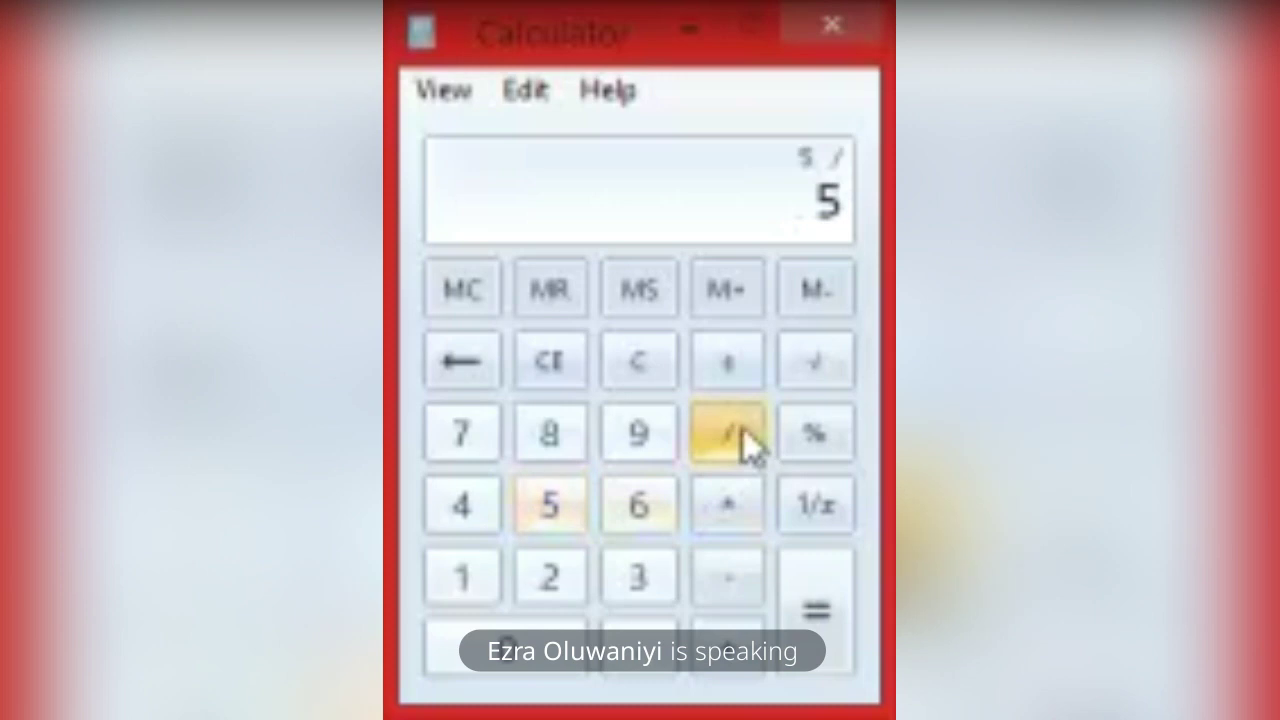
pyautogui.click(550, 588)
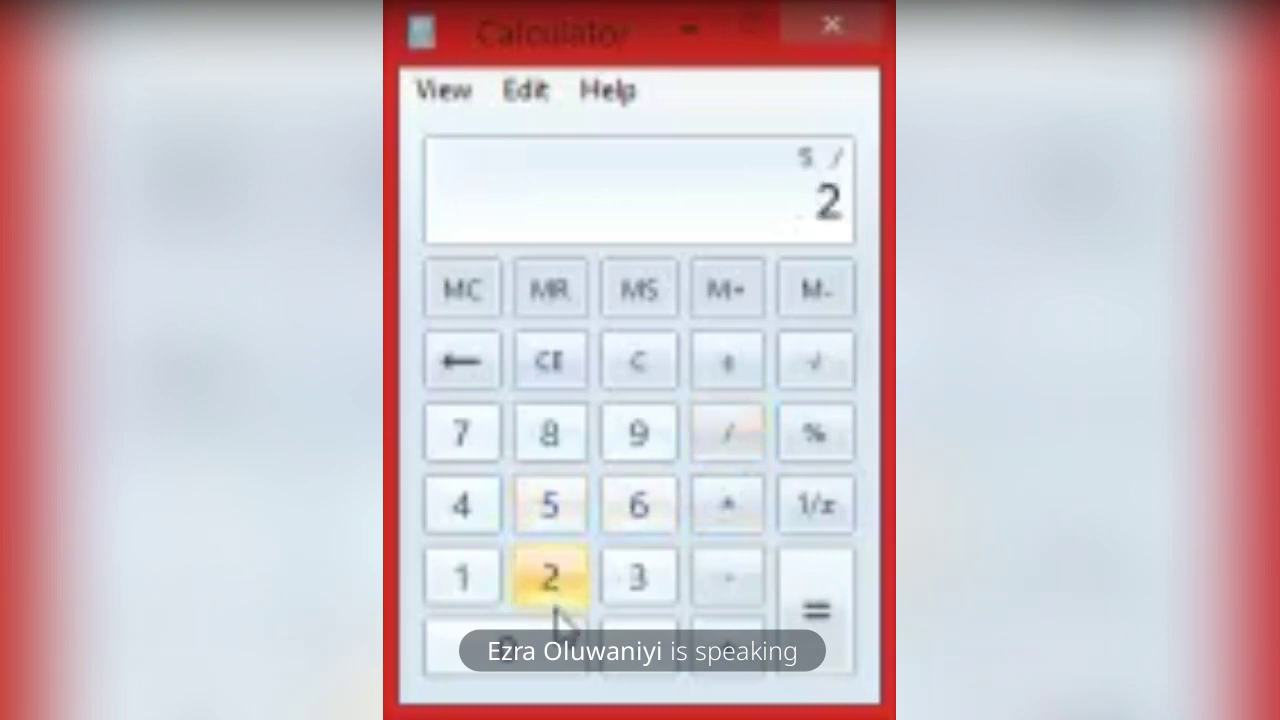
pyautogui.doubleClick(550, 655)
pyautogui.click(543, 649)
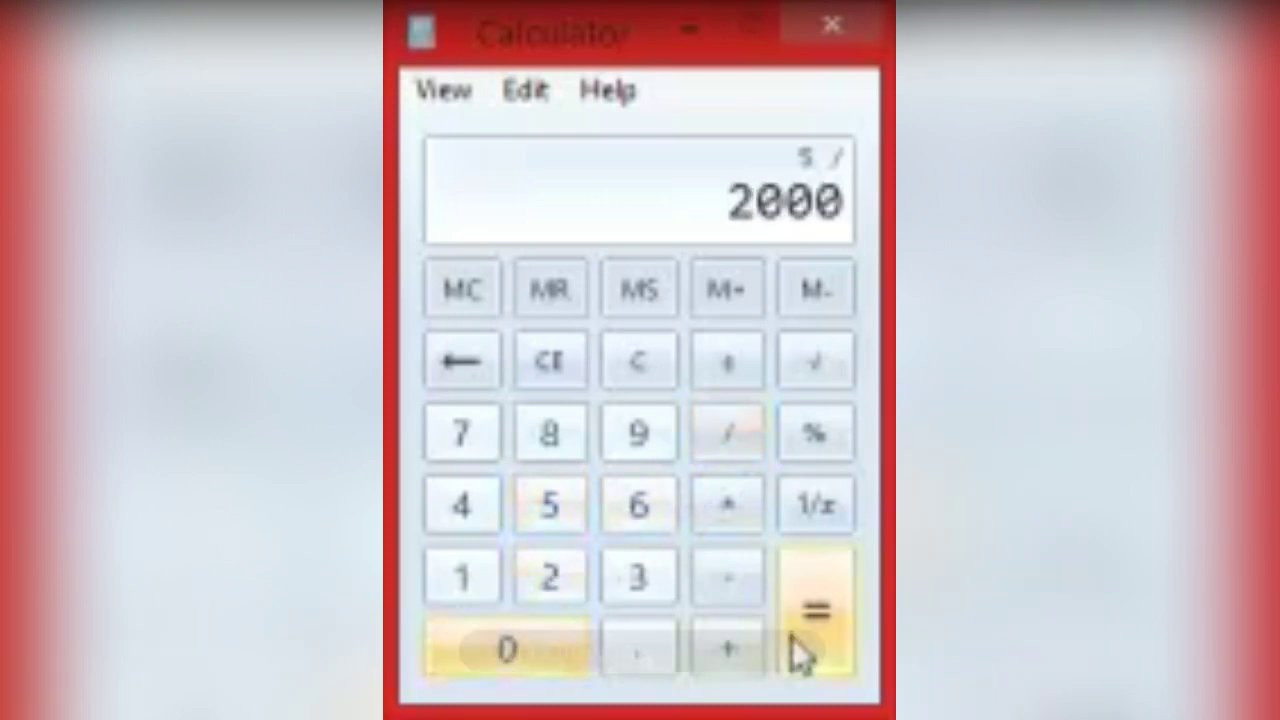
pyautogui.click(800, 650)
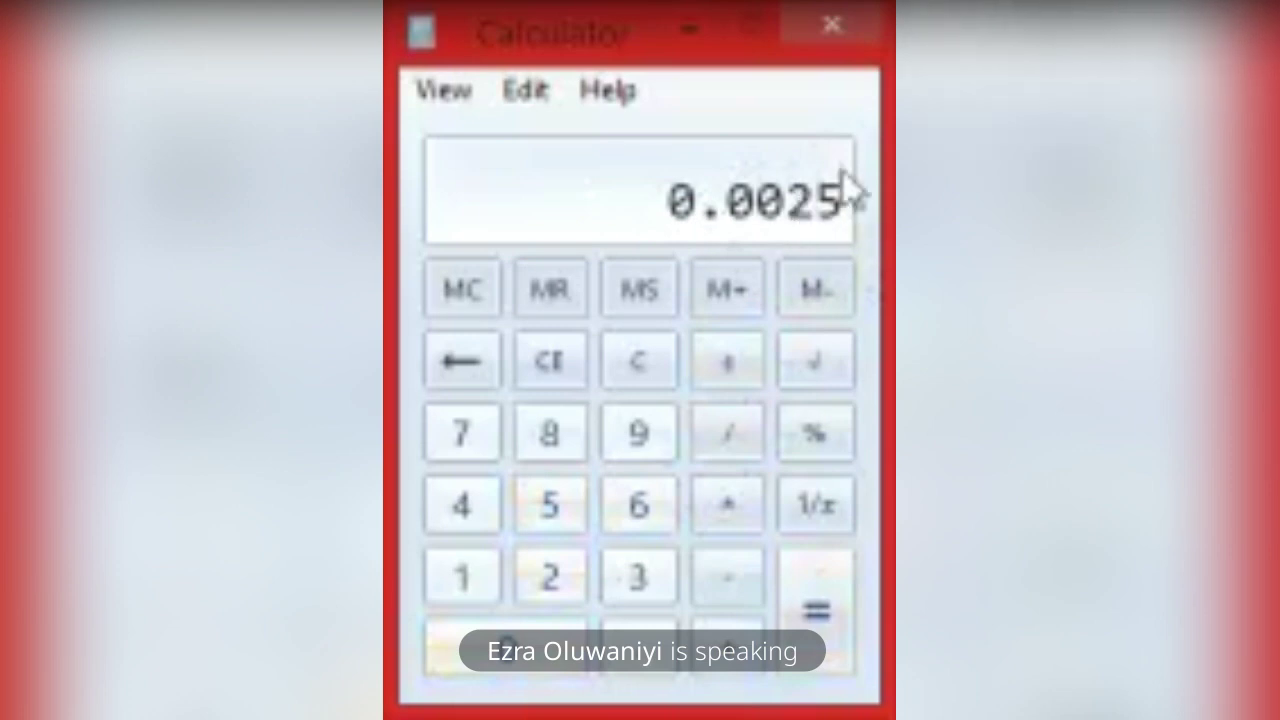
# Clear 0.0025 and start entering 0.002 × 5, an attempt that is later discarded.
pyautogui.click(583, 373)
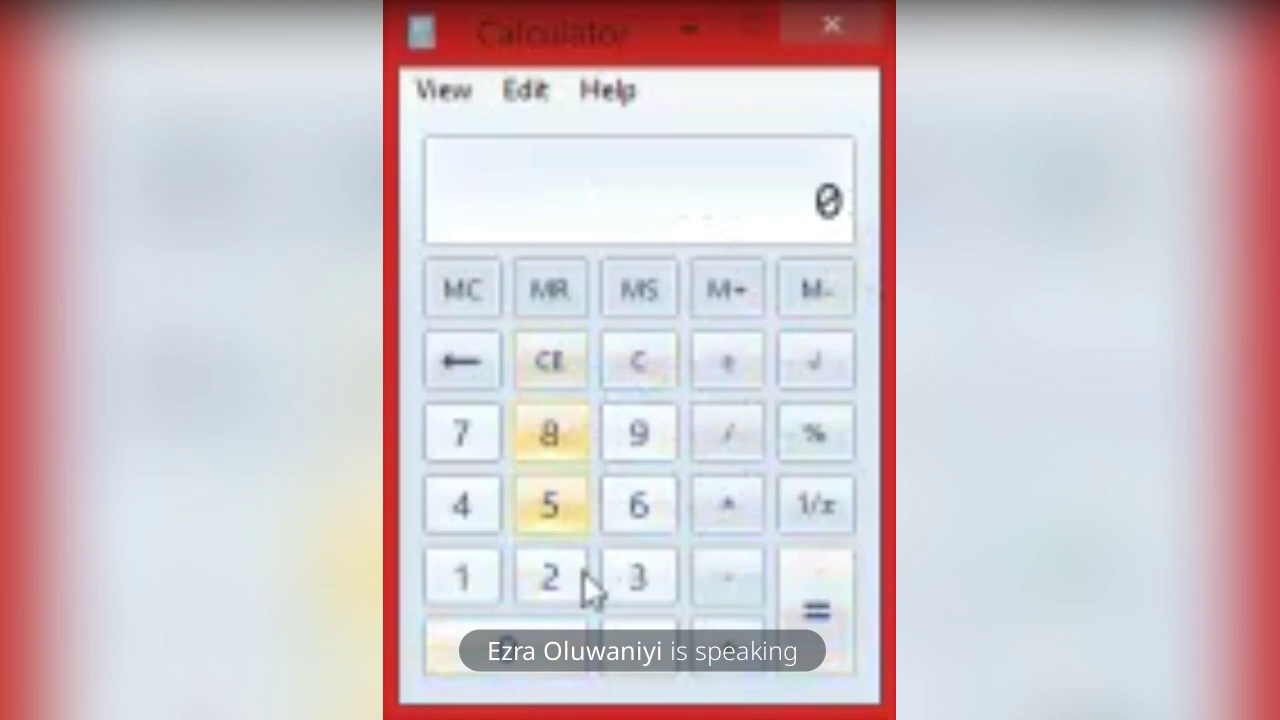
pyautogui.click(636, 640)
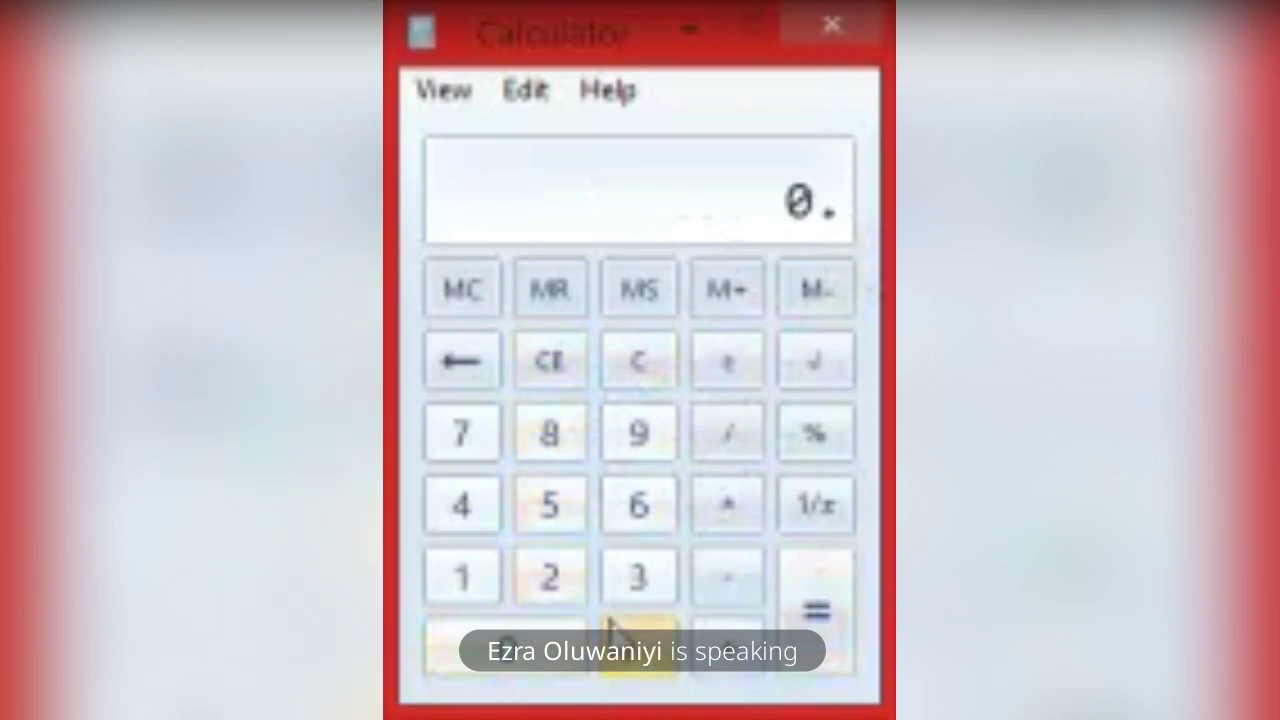
pyautogui.click(515, 640)
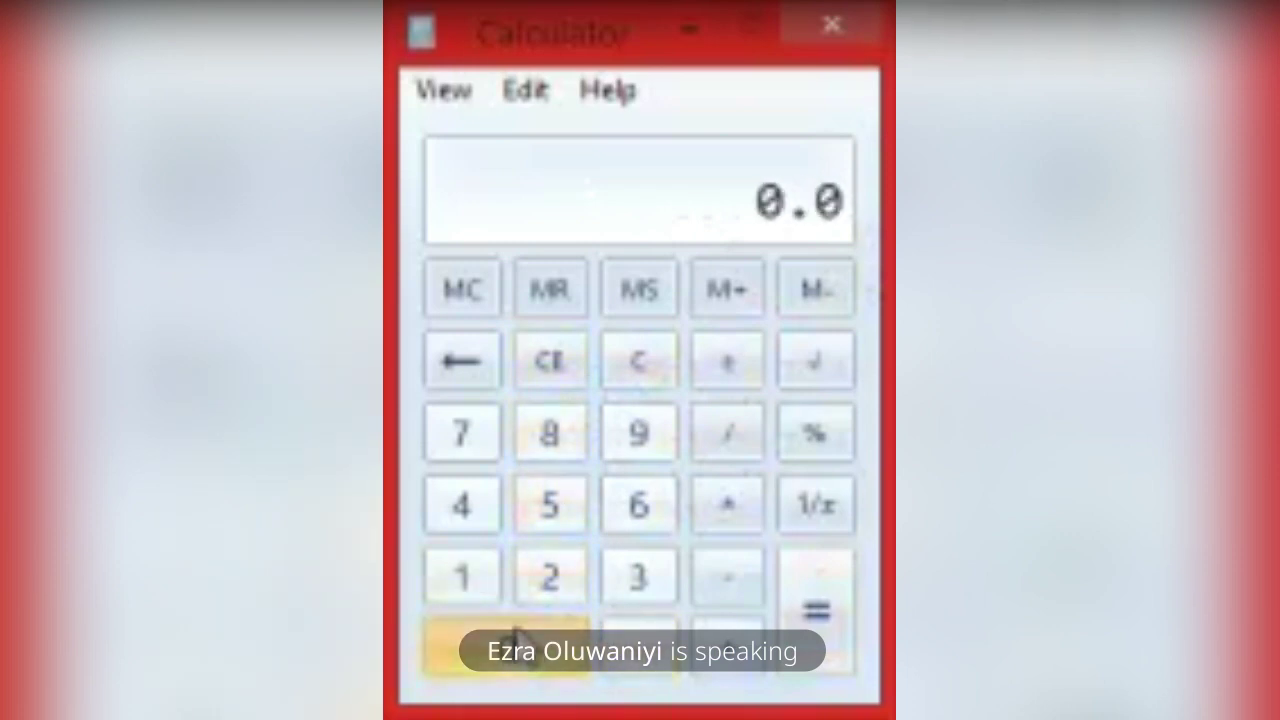
pyautogui.click(515, 640)
pyautogui.click(556, 586)
pyautogui.click(727, 503)
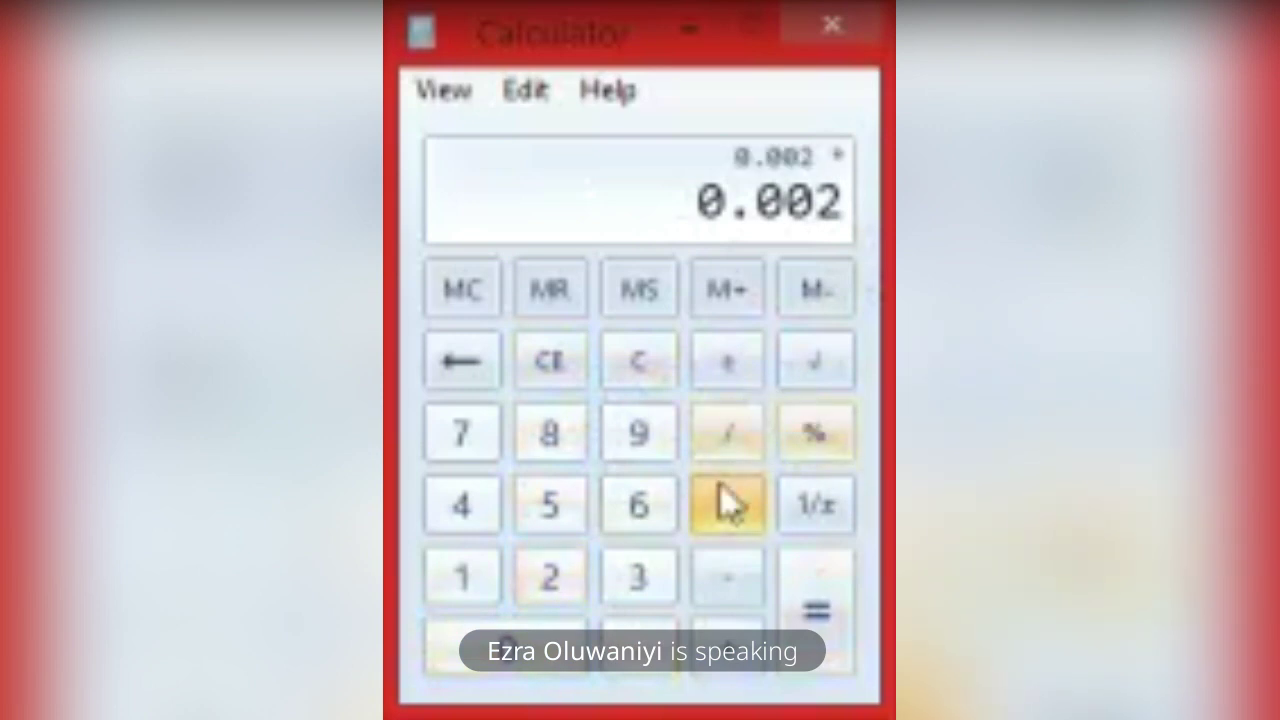
pyautogui.click(560, 514)
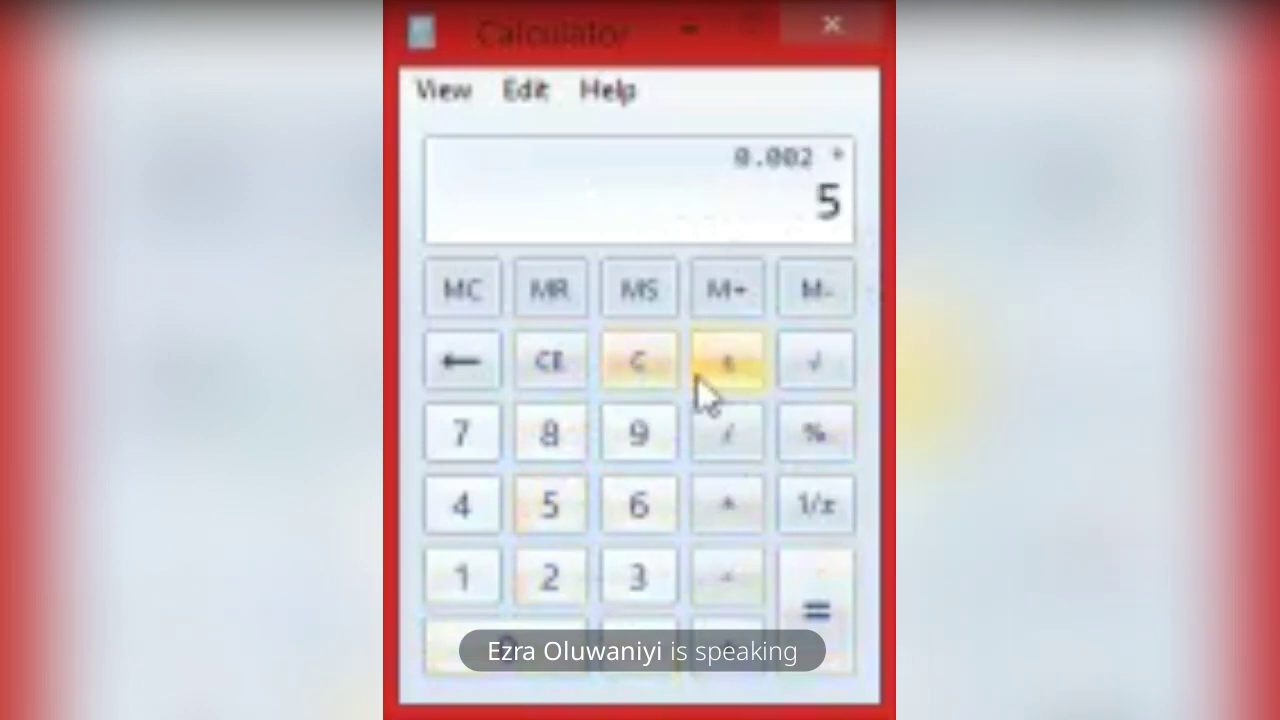
# Clear the calculator and compute 0.002 × 2000 = 4.
pyautogui.click(630, 370)
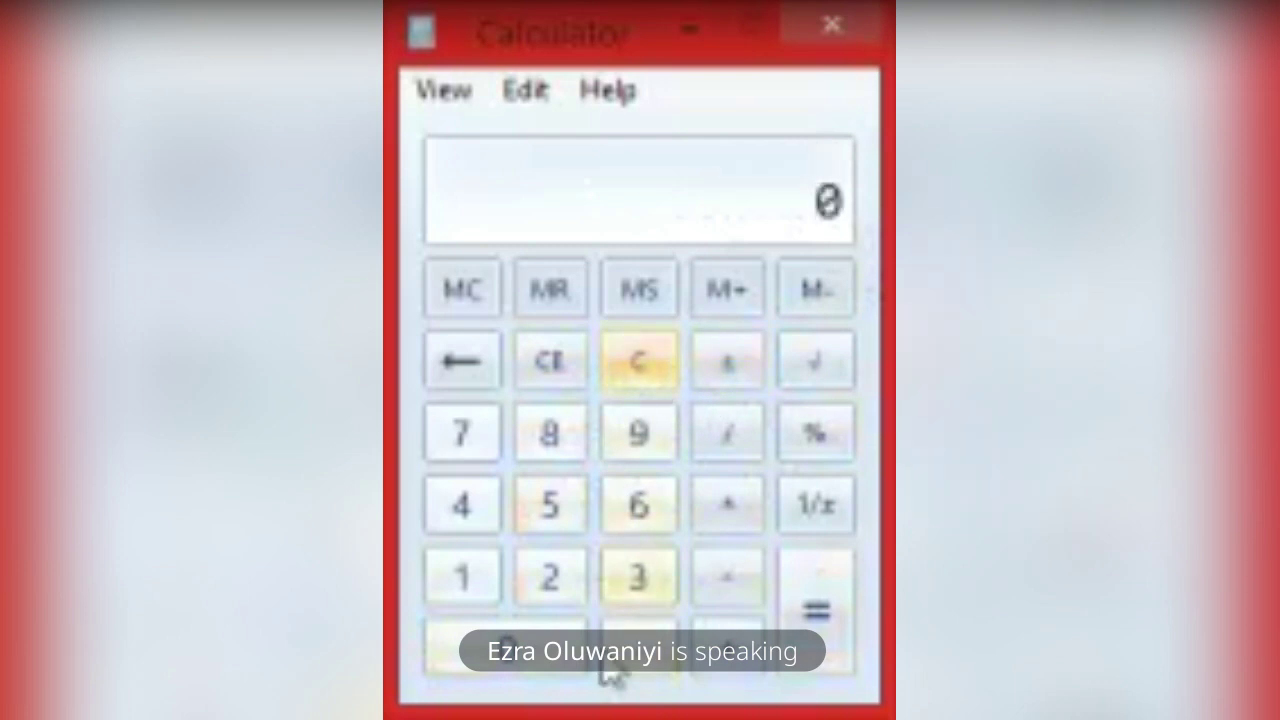
pyautogui.click(637, 655)
pyautogui.click(505, 648)
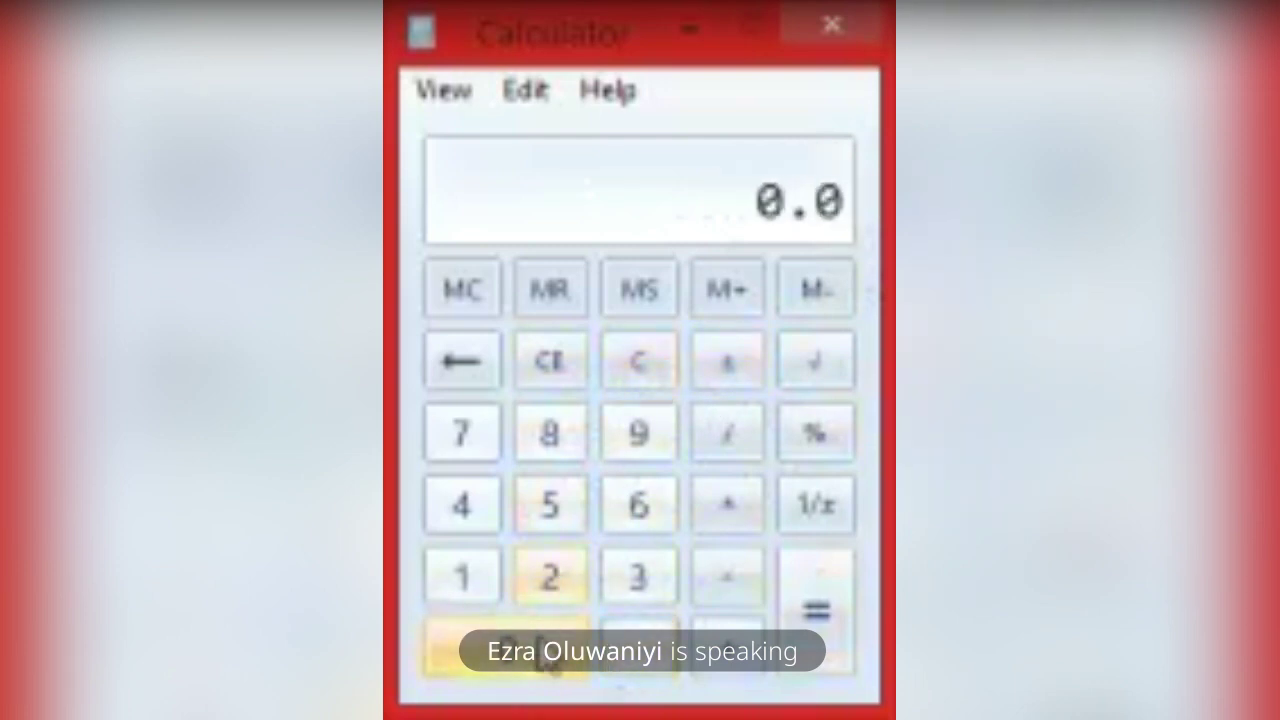
pyautogui.click(520, 648)
pyautogui.click(550, 578)
pyautogui.click(729, 505)
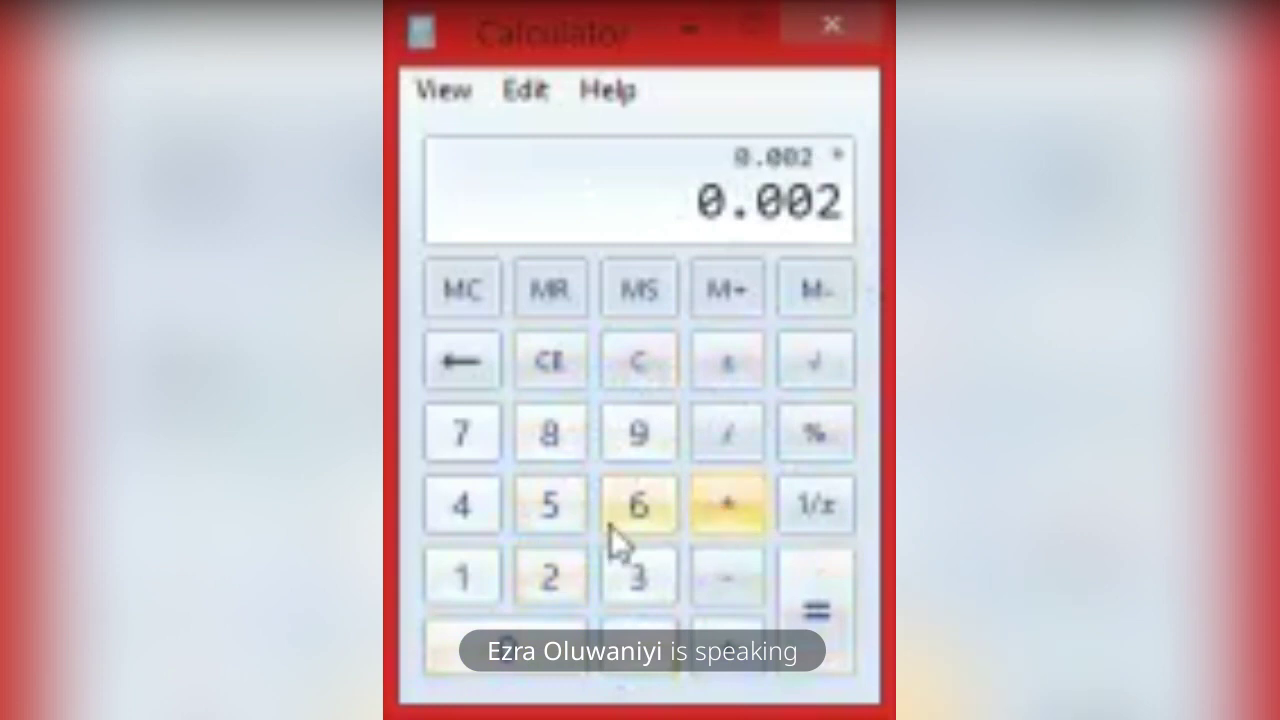
pyautogui.click(545, 590)
pyautogui.doubleClick(505, 648)
pyautogui.click(505, 648)
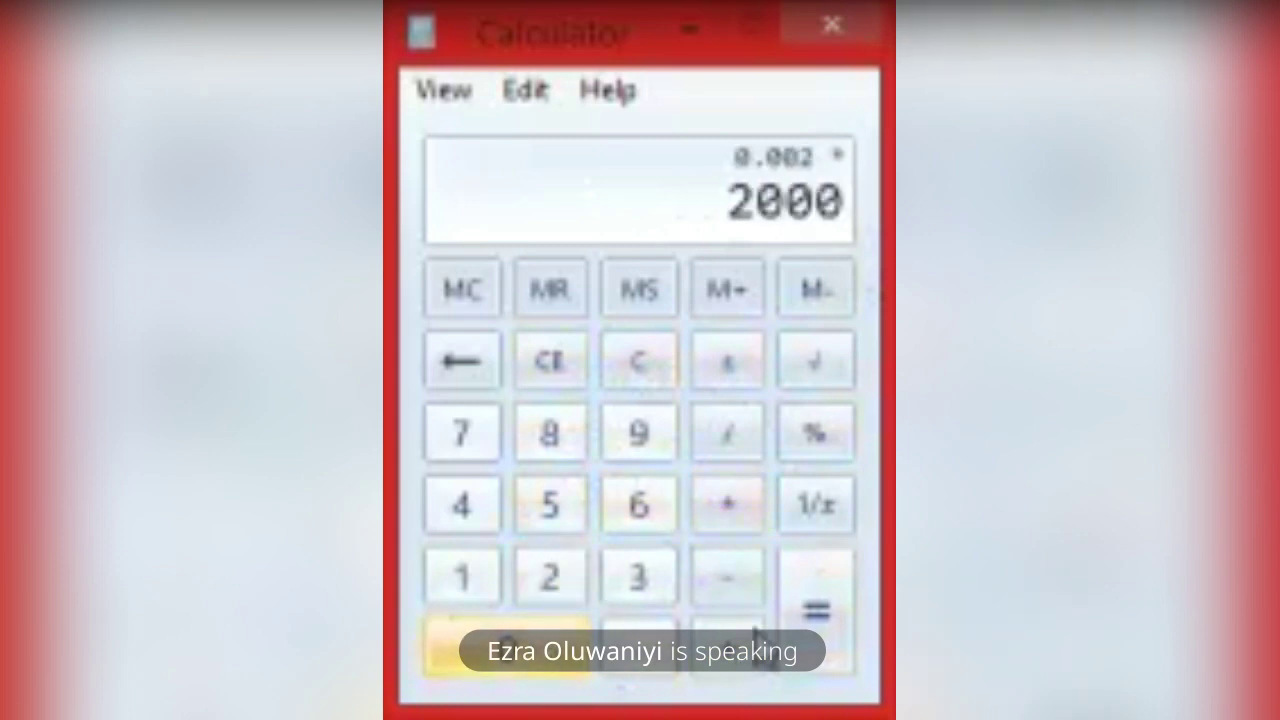
pyautogui.click(825, 640)
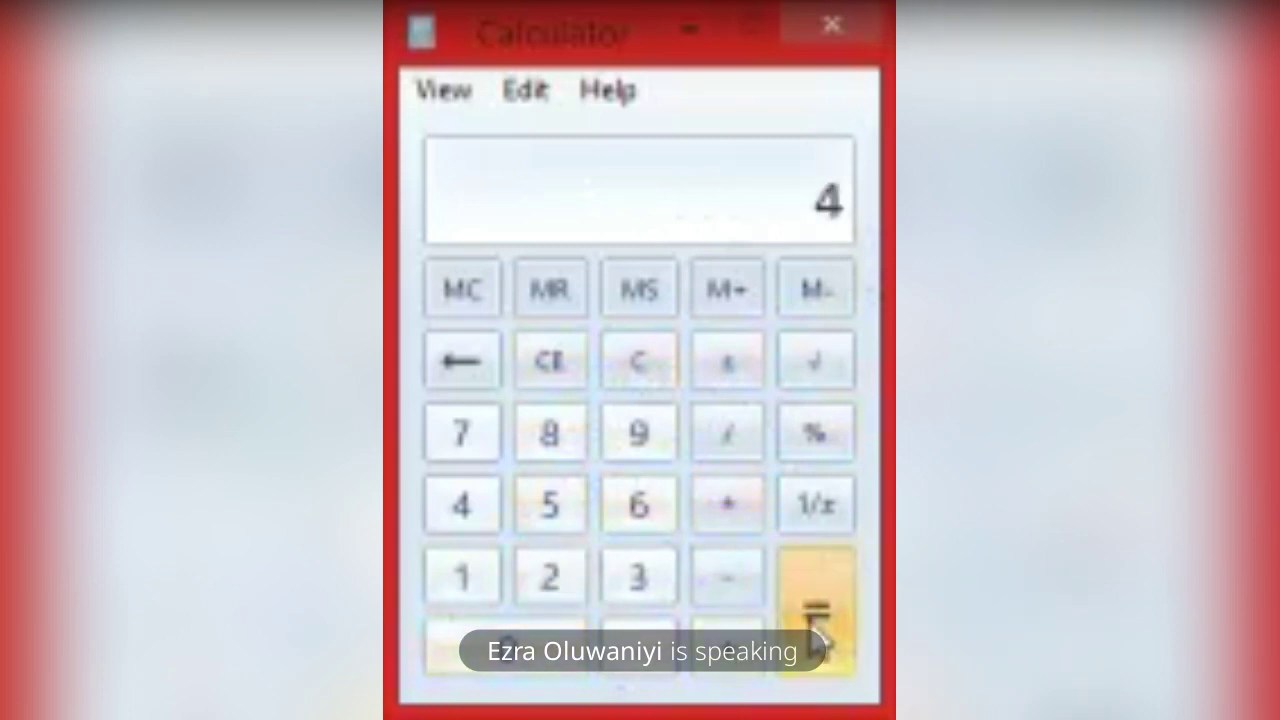
# Clear the result and compute 0.003 × 2000 = 6.
pyautogui.click(566, 380)
pyautogui.click(630, 655)
pyautogui.click(566, 640)
pyautogui.click(560, 642)
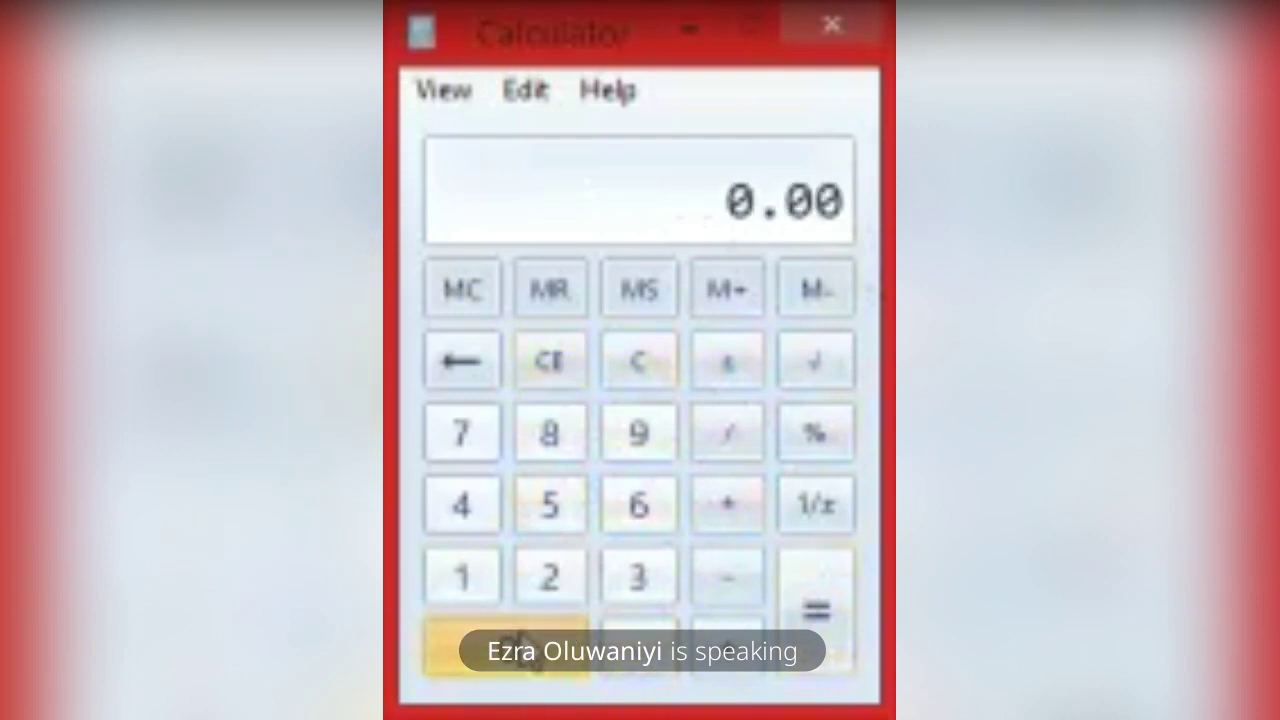
pyautogui.click(615, 585)
pyautogui.click(733, 515)
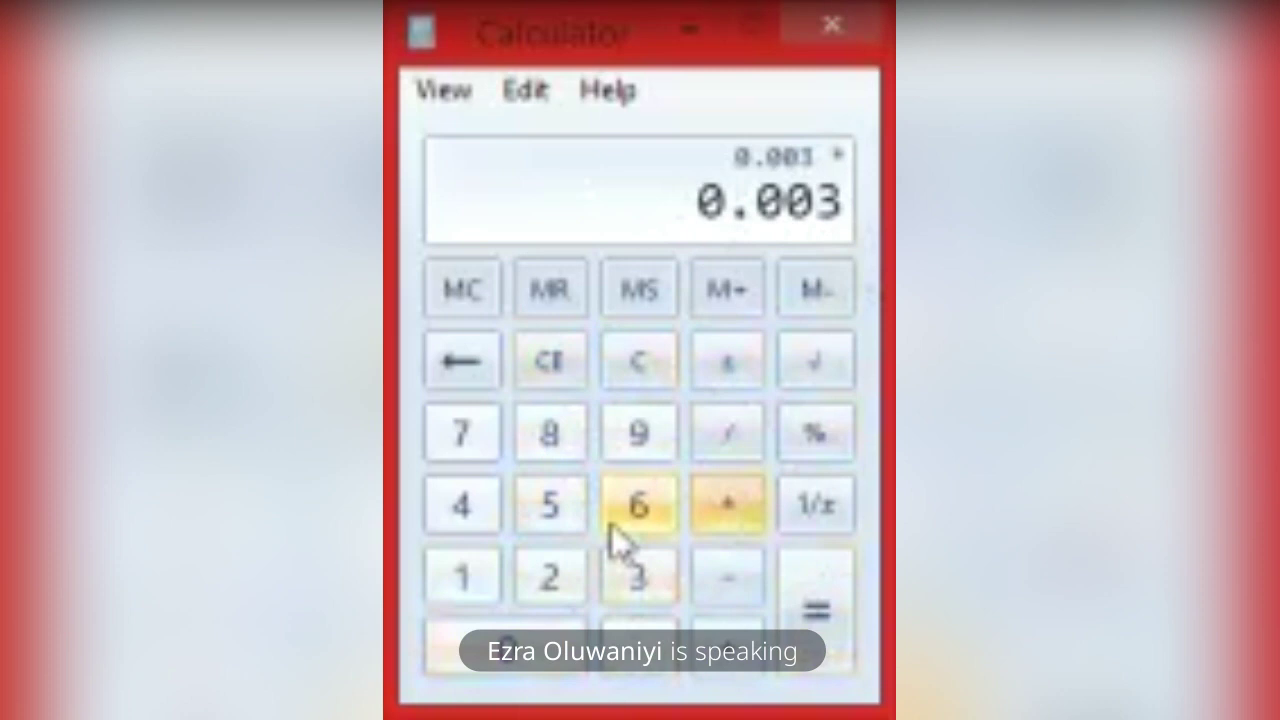
pyautogui.click(560, 578)
pyautogui.click(540, 640)
pyautogui.click(540, 640)
pyautogui.click(540, 640)
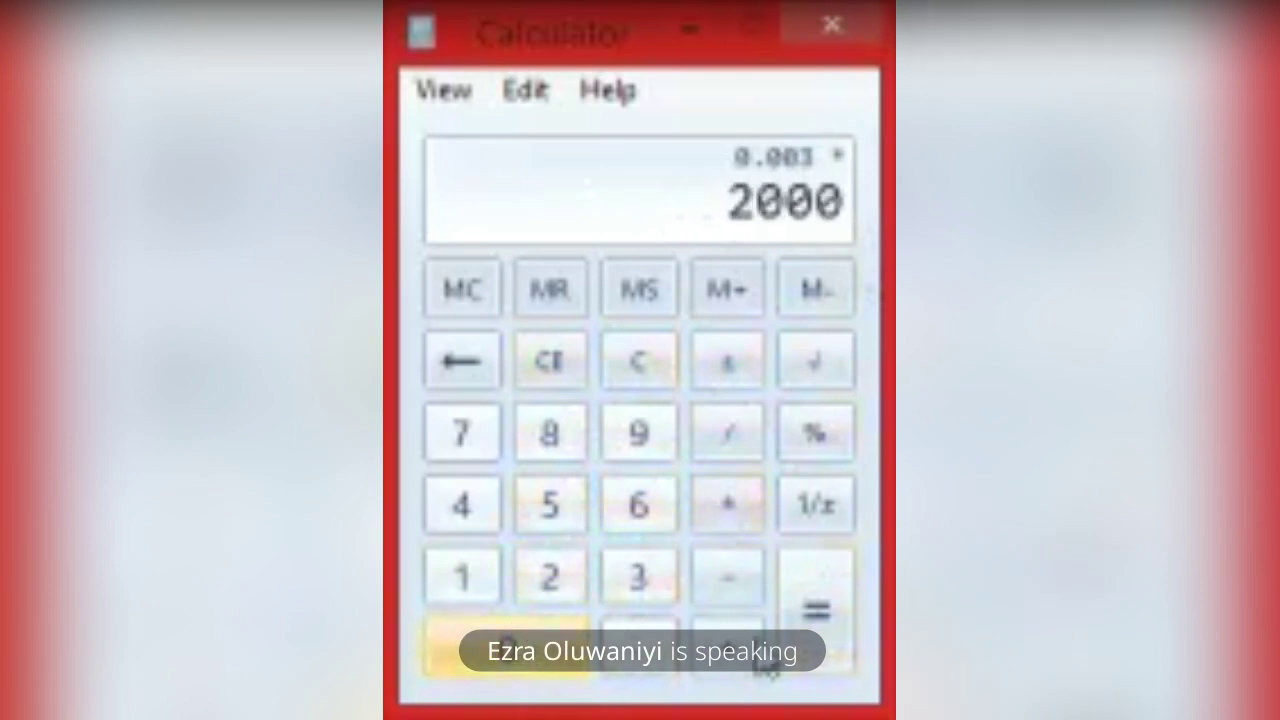
pyautogui.click(815, 605)
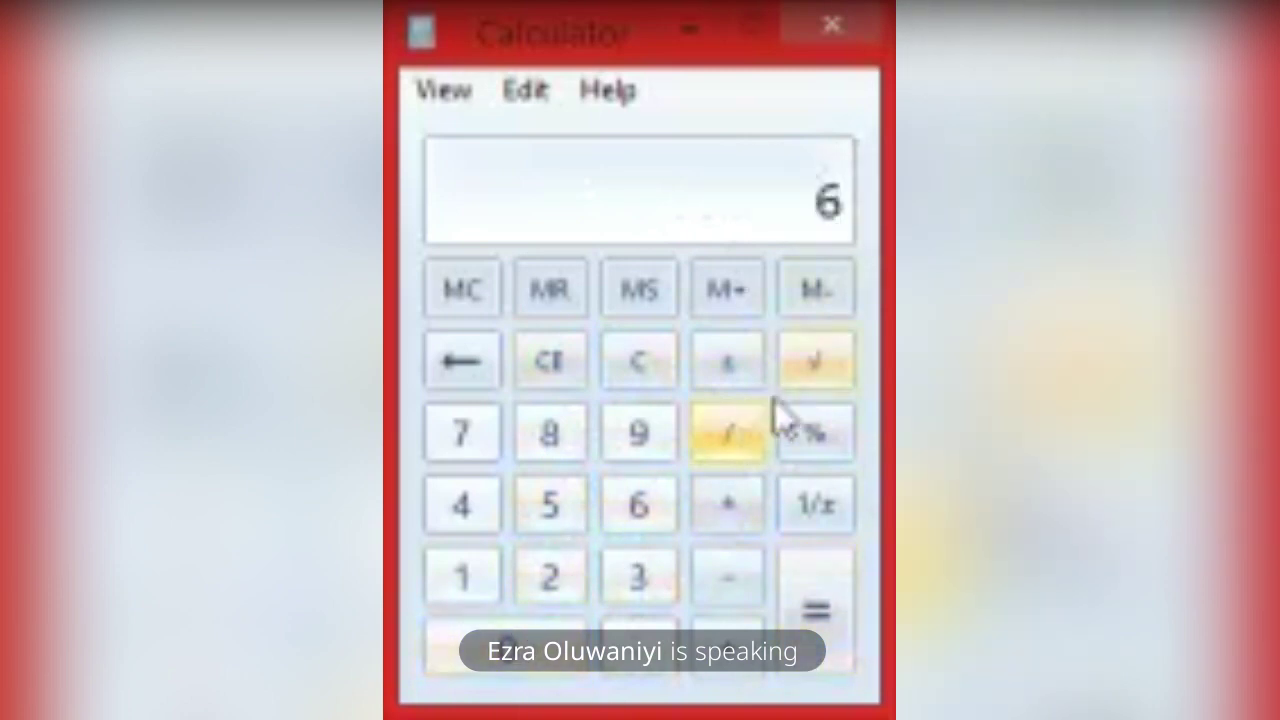